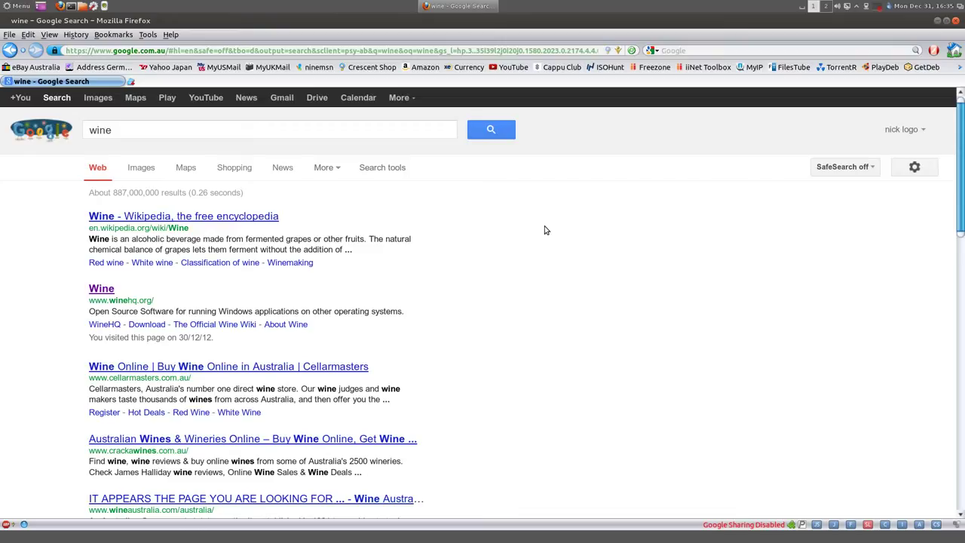
# Open the WineHQ Downloads page and scroll to the Ubuntu packages row.
pyautogui.click(121, 130)
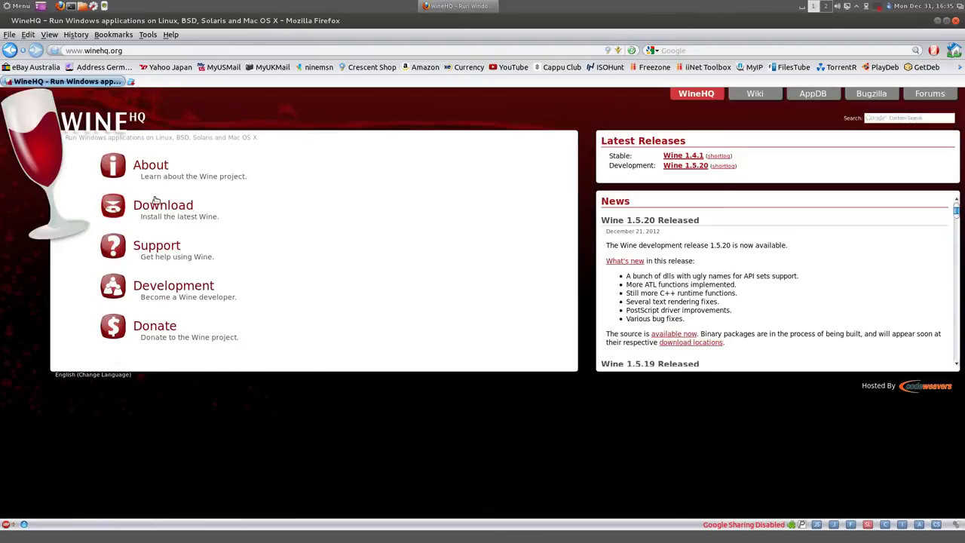
pyautogui.click(156, 205)
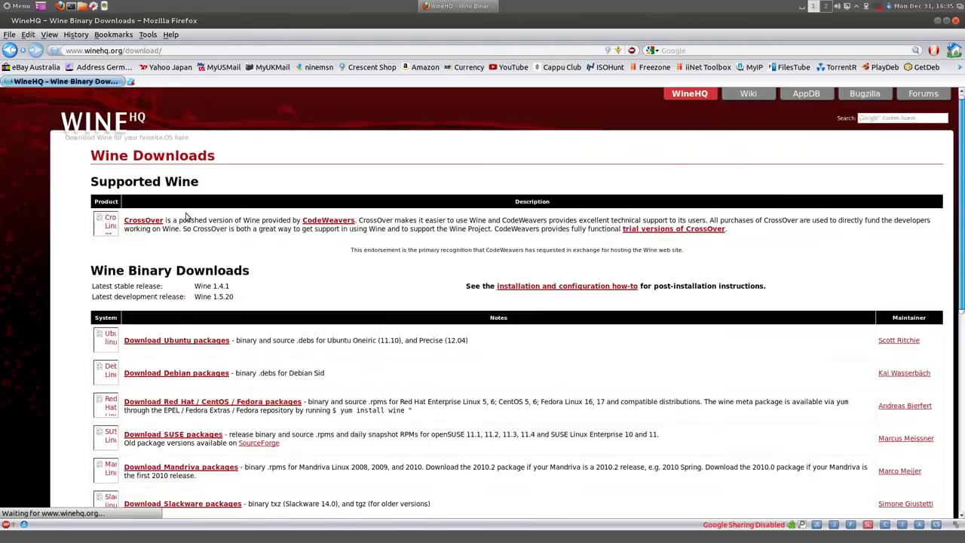
pyautogui.scroll(-3, 305, 273)
pyautogui.scroll(-4, 305, 273)
pyautogui.scroll(-2, 304, 273)
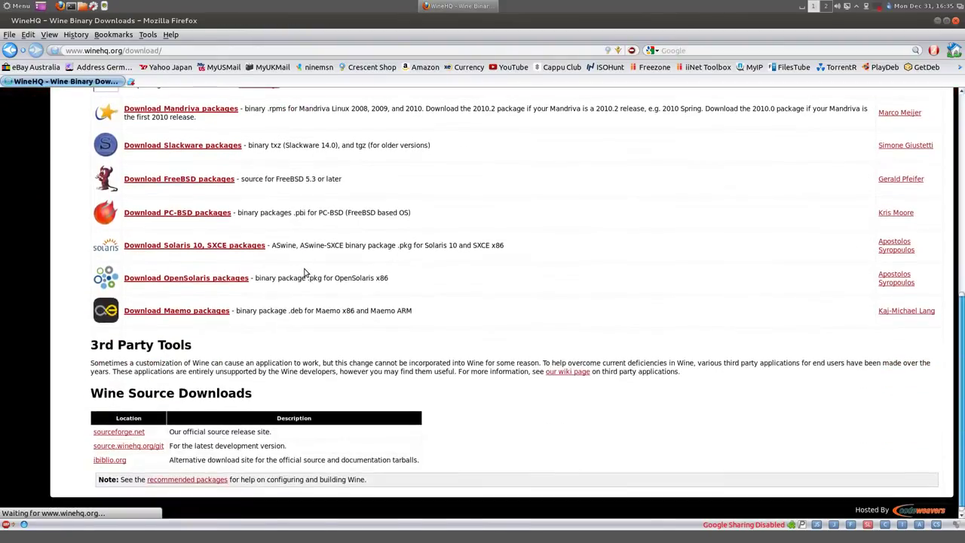
pyautogui.scroll(2, 305, 273)
pyautogui.scroll(6, 309, 275)
pyautogui.scroll(-3, 314, 279)
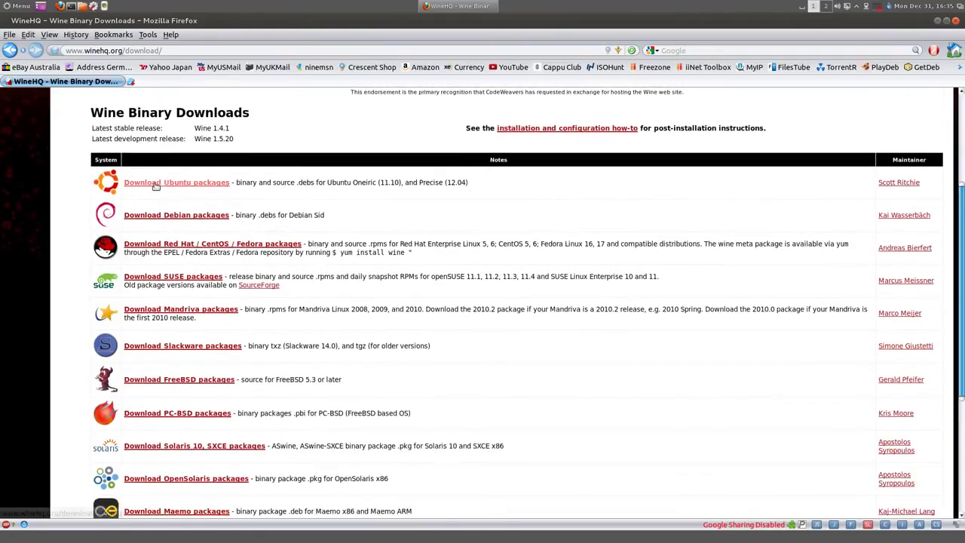
# Highlight the supported Ubuntu releases, Oneiric and Precise, in the Ubuntu row.
pyautogui.moveTo(267, 184); pyautogui.dragTo(507, 187)
pyautogui.click(508, 187)
pyautogui.moveTo(376, 184); pyautogui.dragTo(514, 193)
pyautogui.click(531, 197)
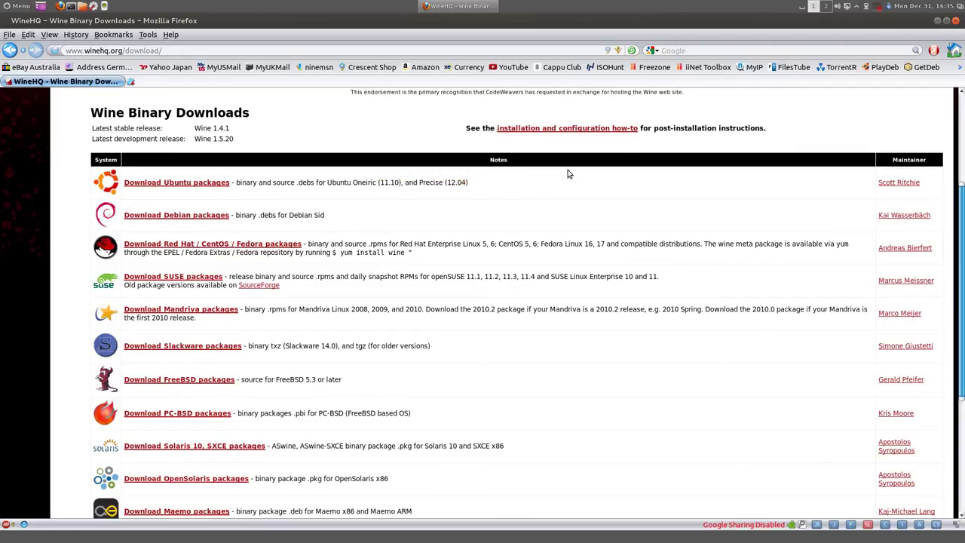
# Close Firefox and launch Synaptic, authenticating with the administrator password.
pyautogui.click(957, 23)
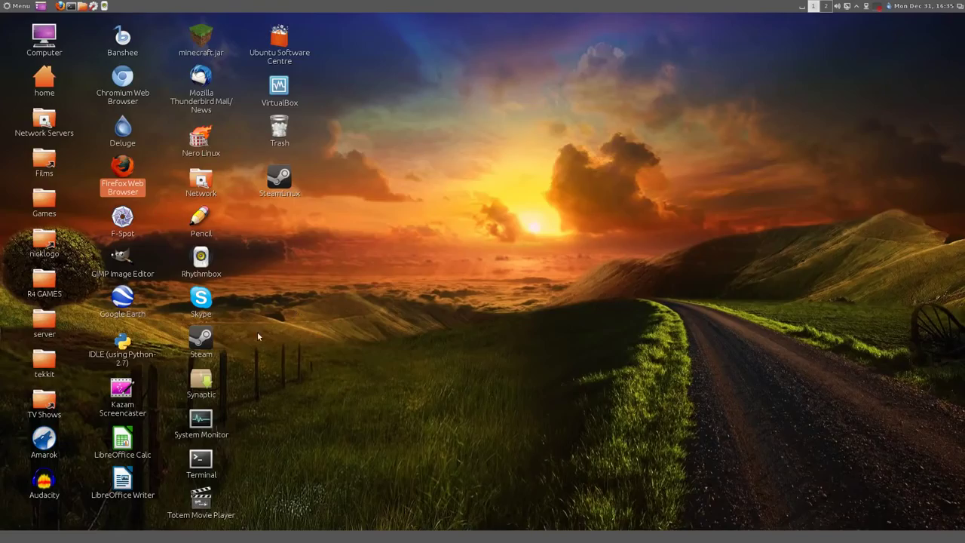
pyautogui.click(203, 381)
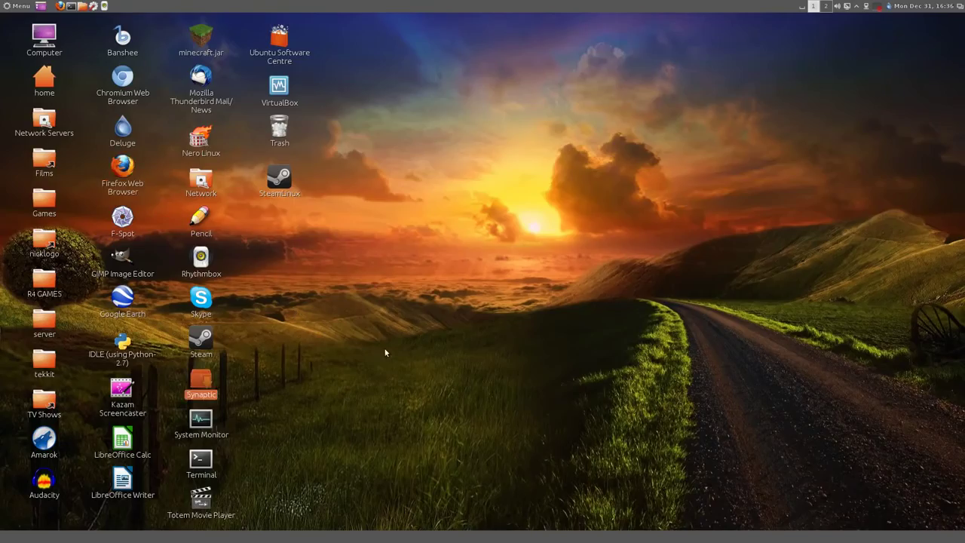
pyautogui.write('***')
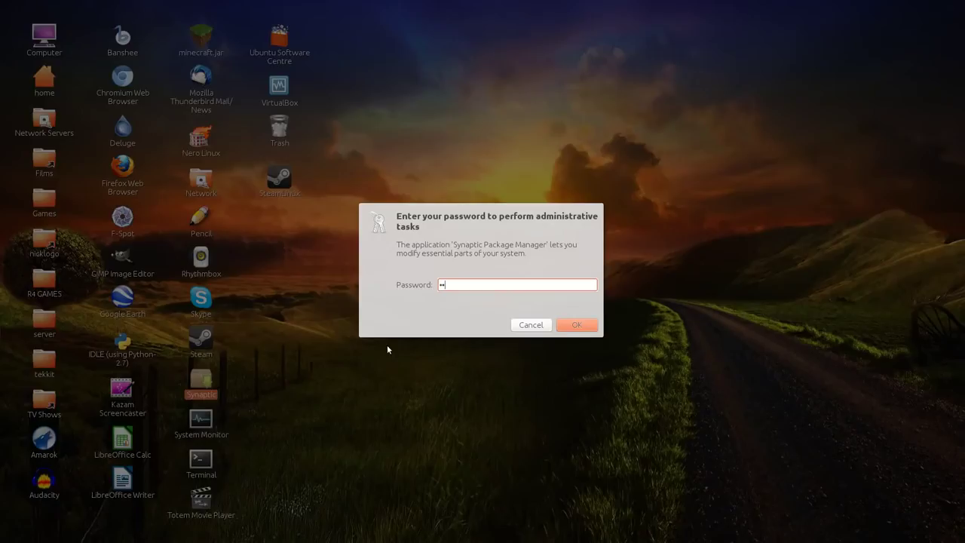
pyautogui.press('BackSpace')
pyautogui.press('BackSpace')
pyautogui.press('BackSpace')
pyautogui.write('*******')
pyautogui.press('Return')
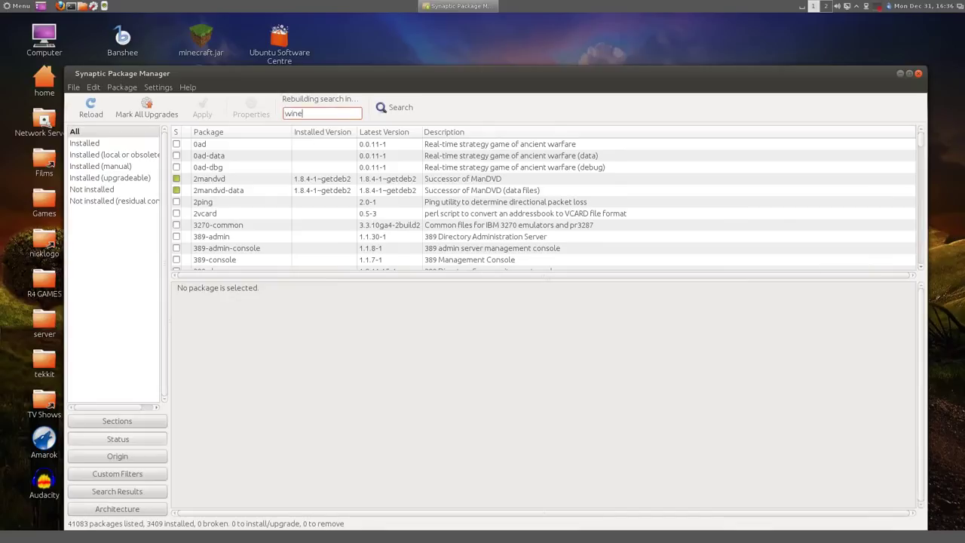
# Inspect the wine package (1.5.19 installed, 1.5.20 available) in the list, then close Synaptic.
pyautogui.click(219, 148)
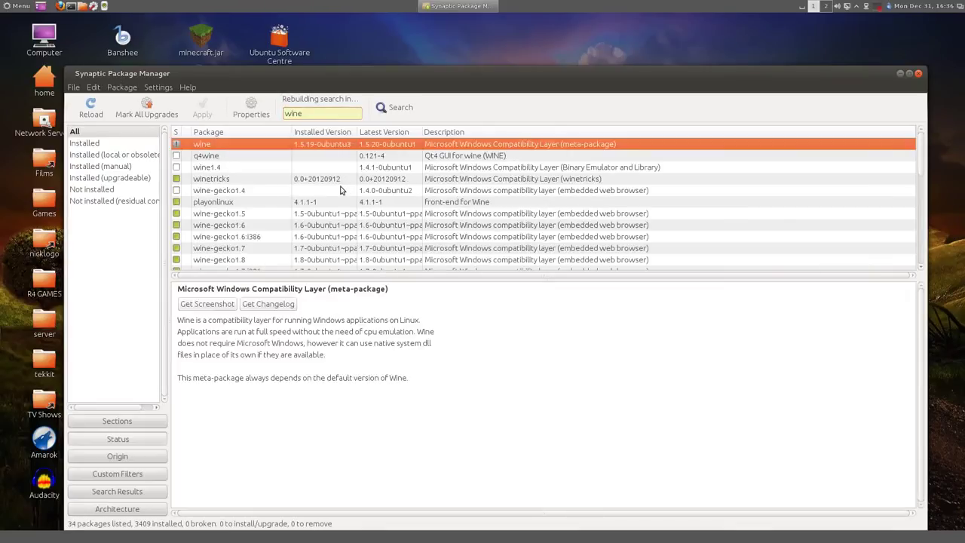
pyautogui.scroll(-3, 295, 249)
pyautogui.scroll(-3, 294, 250)
pyautogui.scroll(-3, 279, 245)
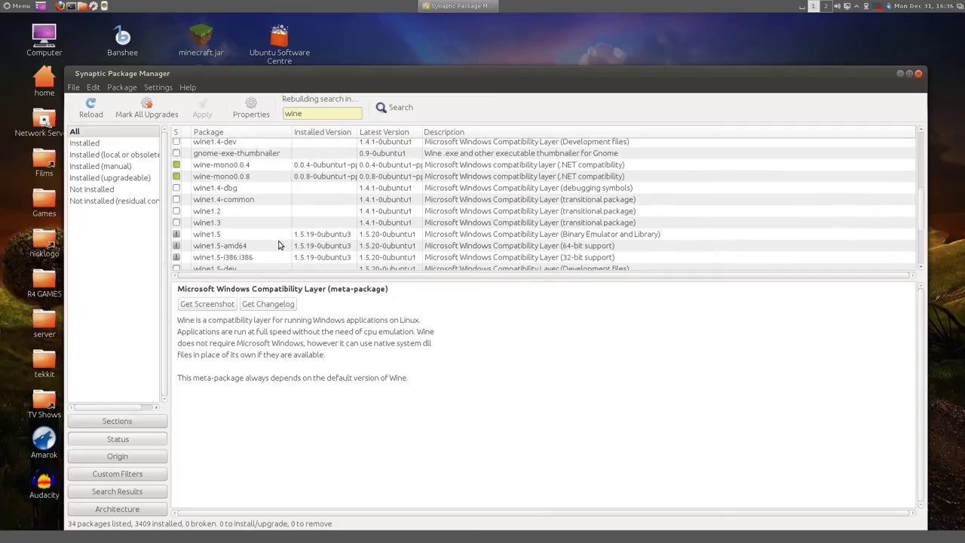
pyautogui.scroll(-3, 279, 245)
pyautogui.scroll(-2, 279, 245)
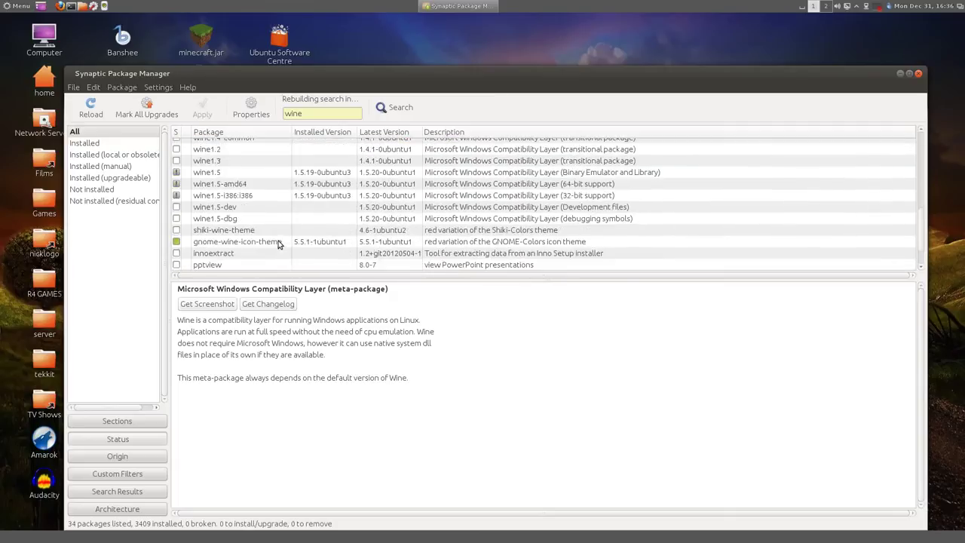
pyautogui.scroll(3, 260, 220)
pyautogui.scroll(3, 259, 220)
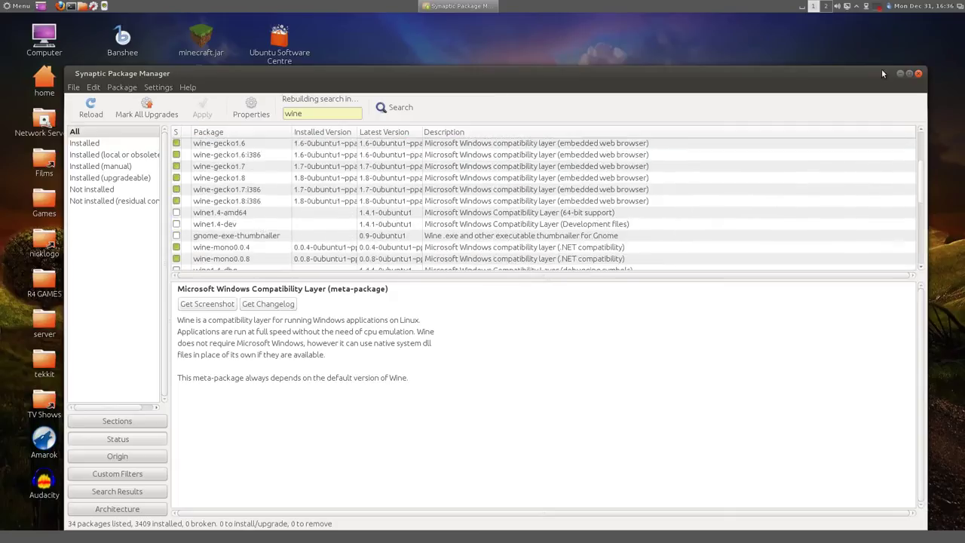
pyautogui.click(920, 74)
# Run wine --version in a terminal to confirm wine-1.5.19, then close the terminal.
pyautogui.doubleClick(201, 460)
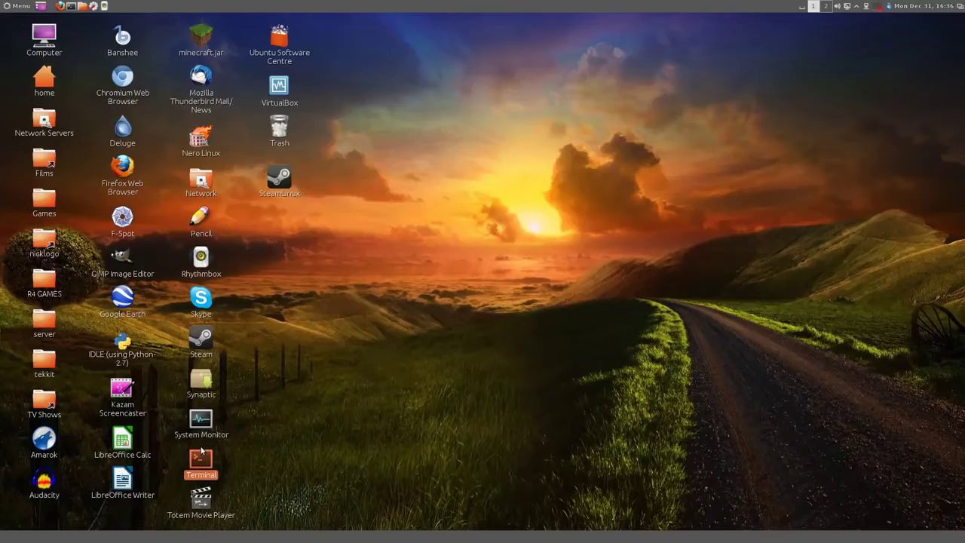
pyautogui.write('wine --versio')
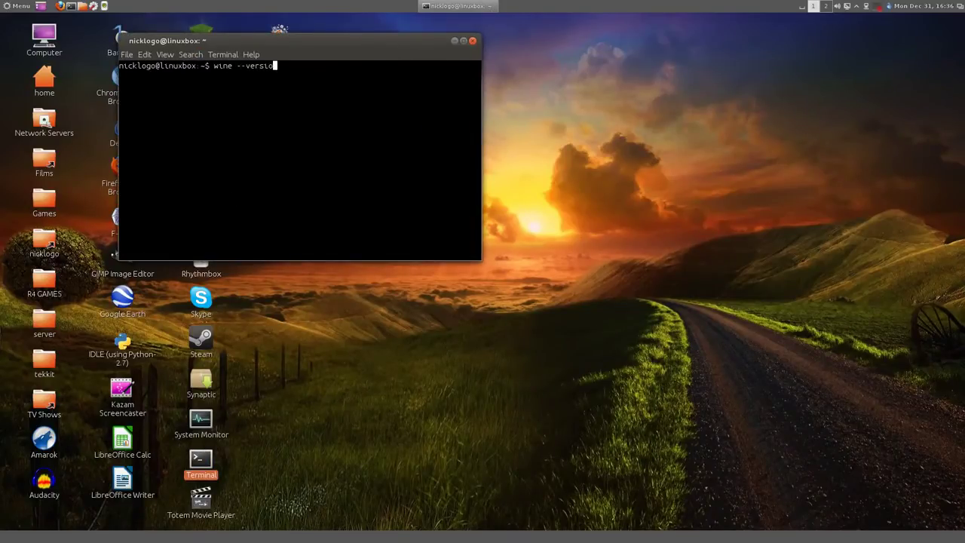
pyautogui.write('n')
pyautogui.press('Return')
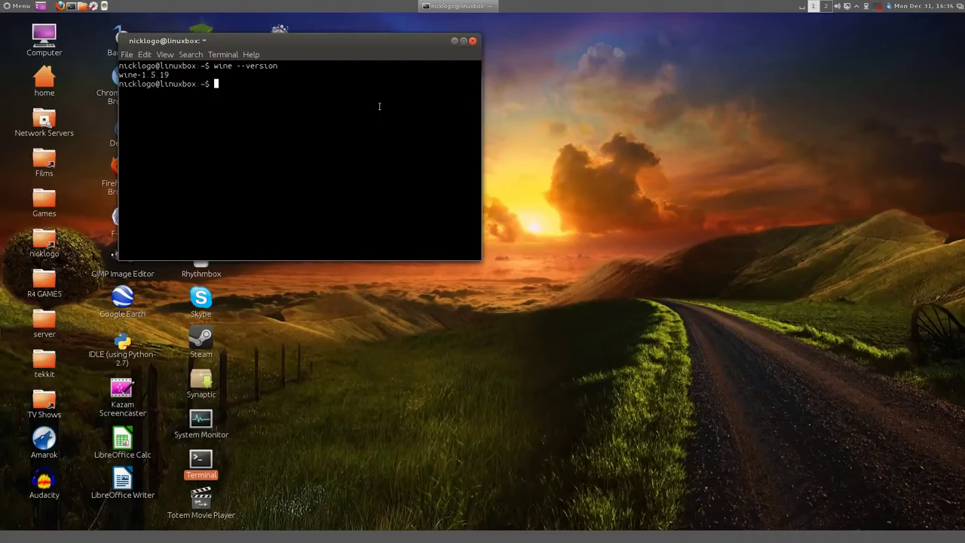
pyautogui.moveTo(358, 42); pyautogui.dragTo(483, 117)
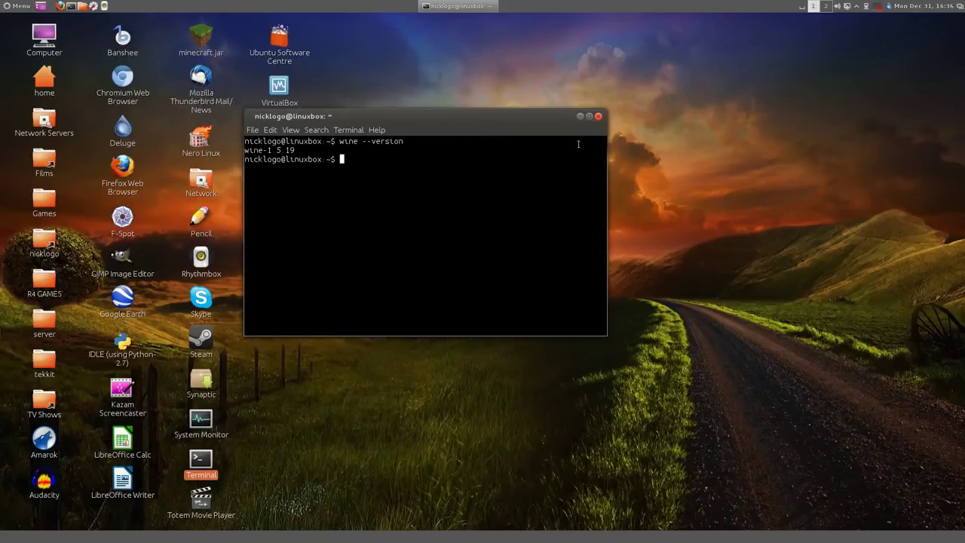
pyautogui.click(599, 117)
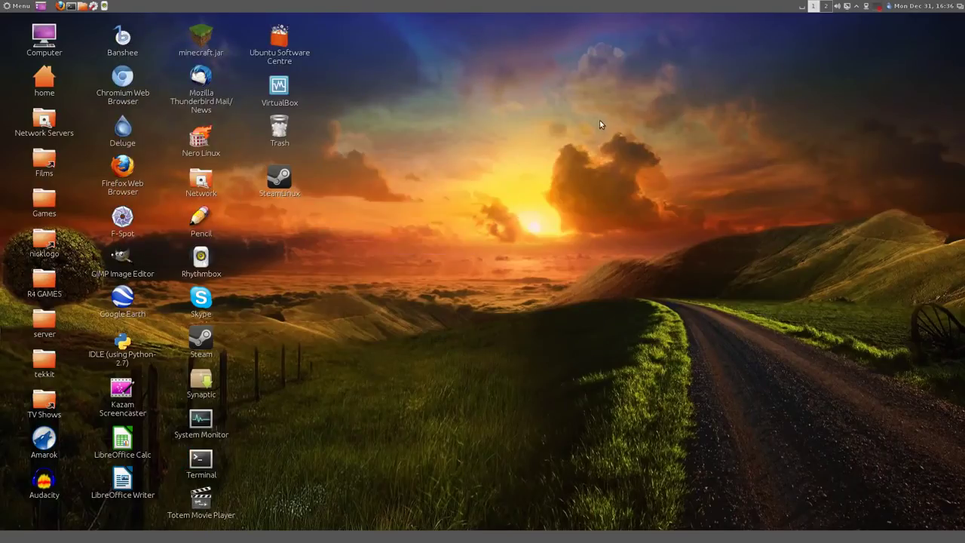
# Type a sudo apt-get install winetricks command in a new terminal and erase it unrun.
pyautogui.click(124, 177)
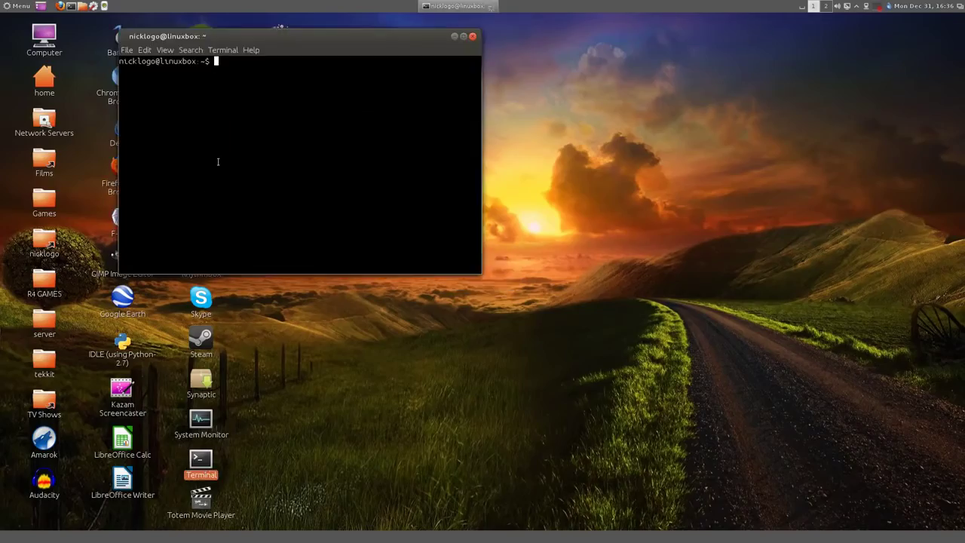
pyautogui.write('sudoa')
pyautogui.press('BackSpace')
pyautogui.press('BackSpace')
pyautogui.write('ap')
pyautogui.write('ap')
pyautogui.write('gety ')
pyautogui.write(' install winet')
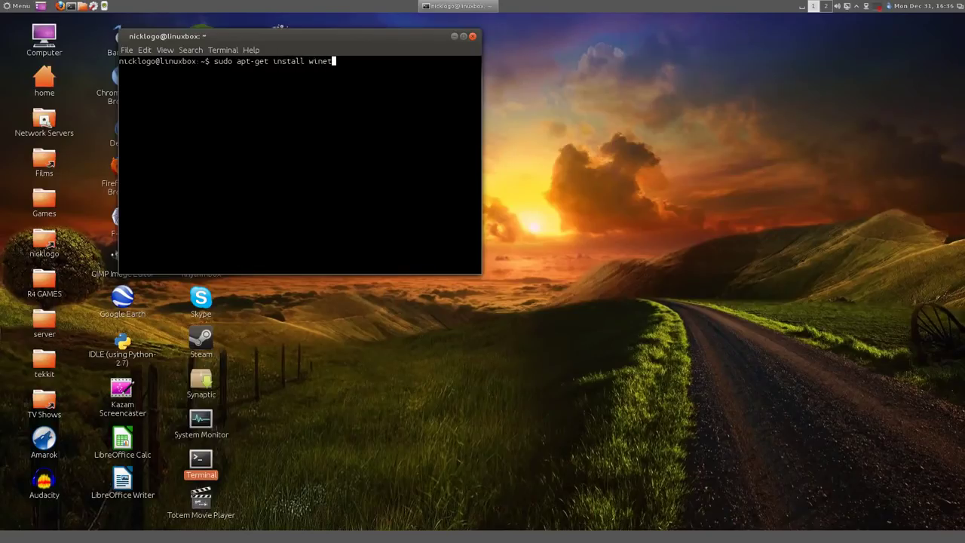
pyautogui.write('ricks')
pyautogui.press('BackSpace')
pyautogui.press('BackSpace')
pyautogui.press('BackSpace')
pyautogui.press('BackSpace')
pyautogui.press('BackSpace')
pyautogui.press('BackSpace')
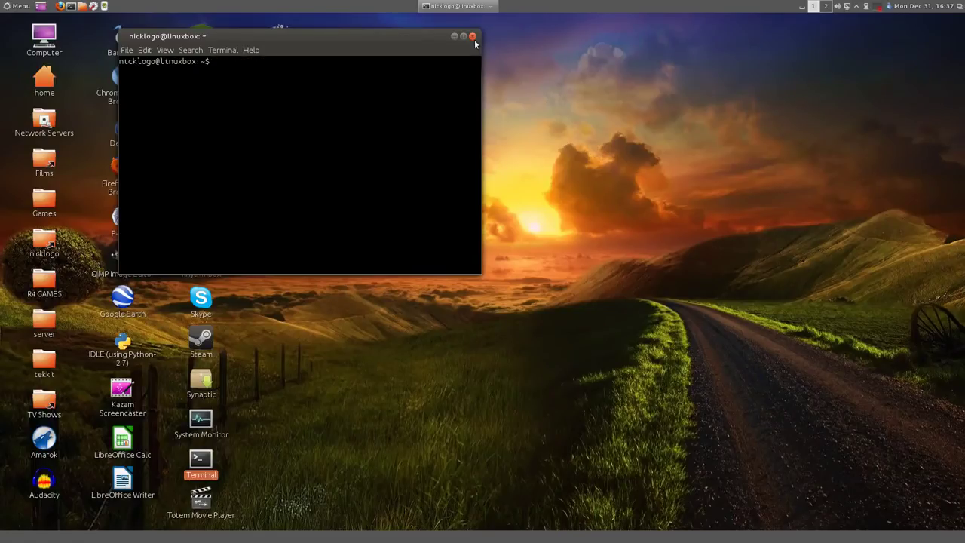
# Close the terminal and open Wine configuration, reviewing the emulated Windows versions list.
pyautogui.click(473, 37)
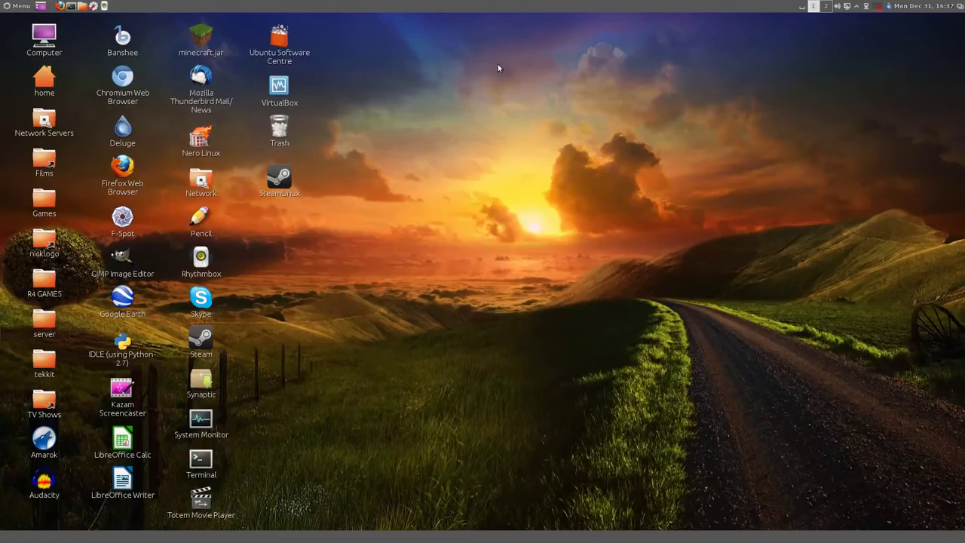
pyautogui.click(6, 6)
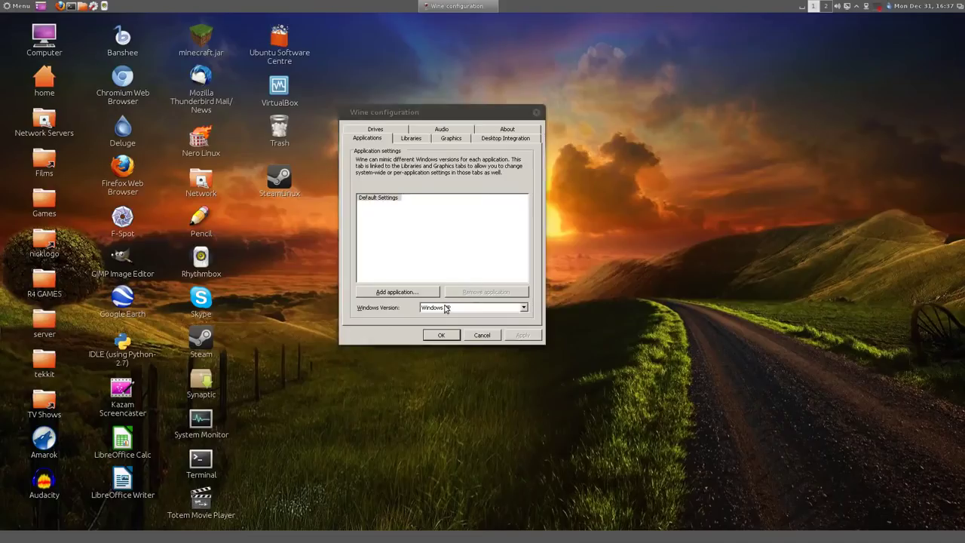
pyautogui.click(381, 313)
pyautogui.click(450, 309)
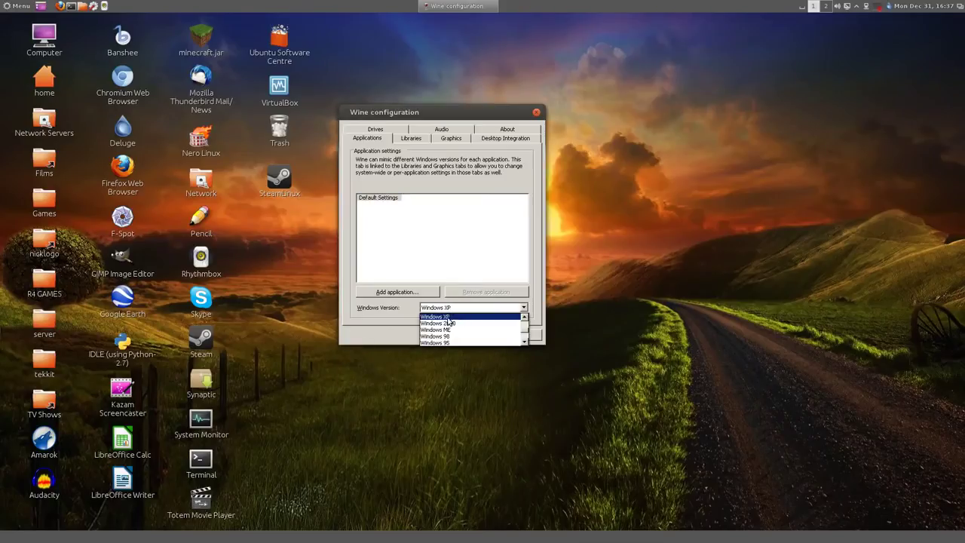
pyautogui.scroll(1, 450, 323)
pyautogui.scroll(1, 448, 325)
pyautogui.scroll(1, 447, 325)
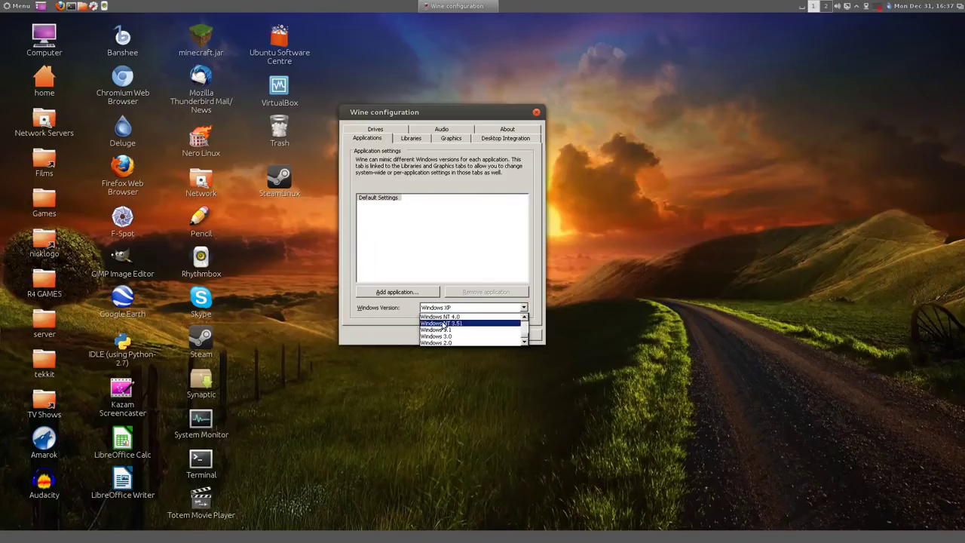
# Browse the Graphics, Libraries, Desktop Integration, About (Wine 1.5.19), Applications and Drives pages.
pyautogui.click(453, 140)
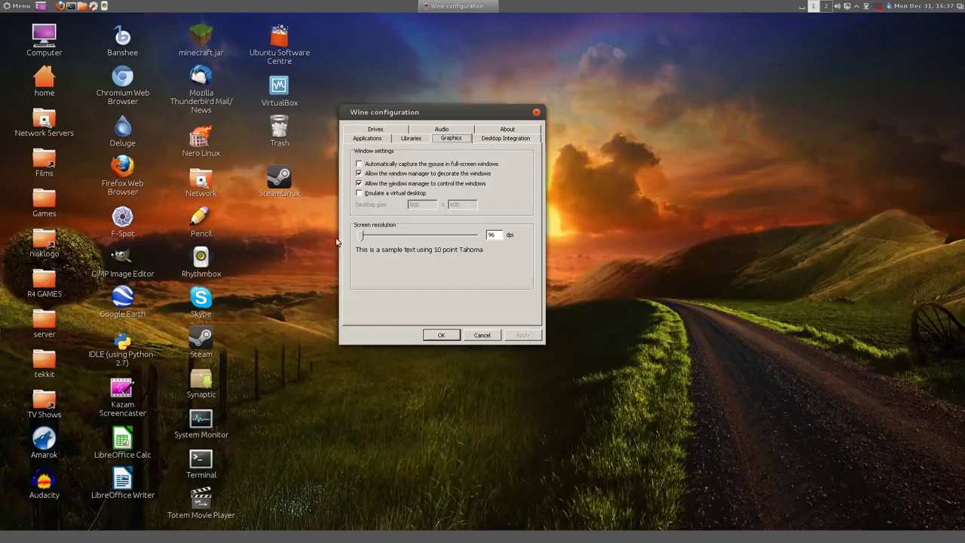
pyautogui.click(410, 140)
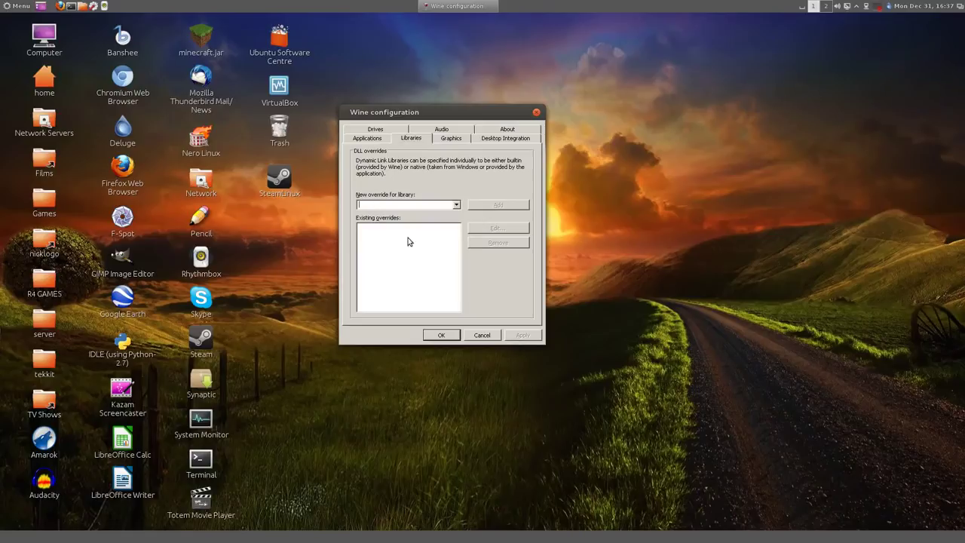
pyautogui.click(498, 139)
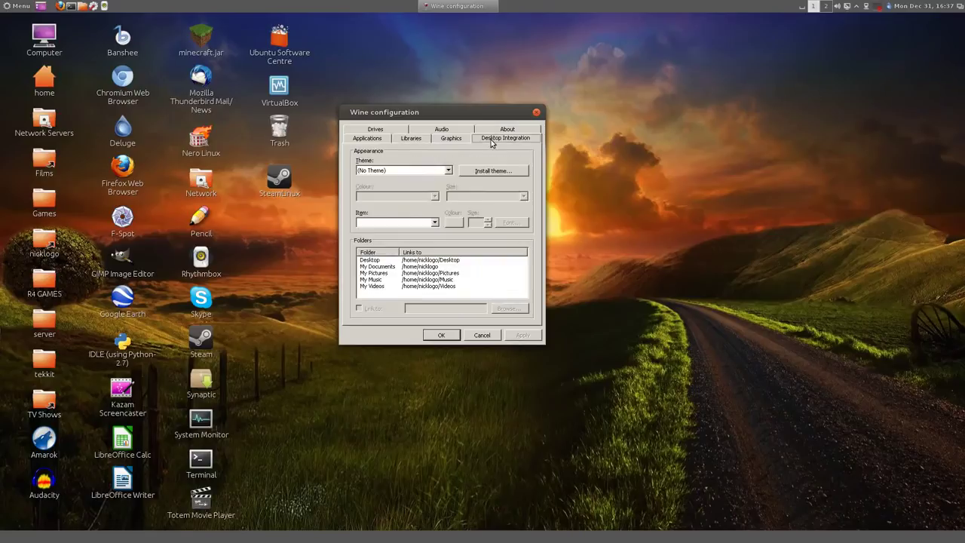
pyautogui.click(496, 129)
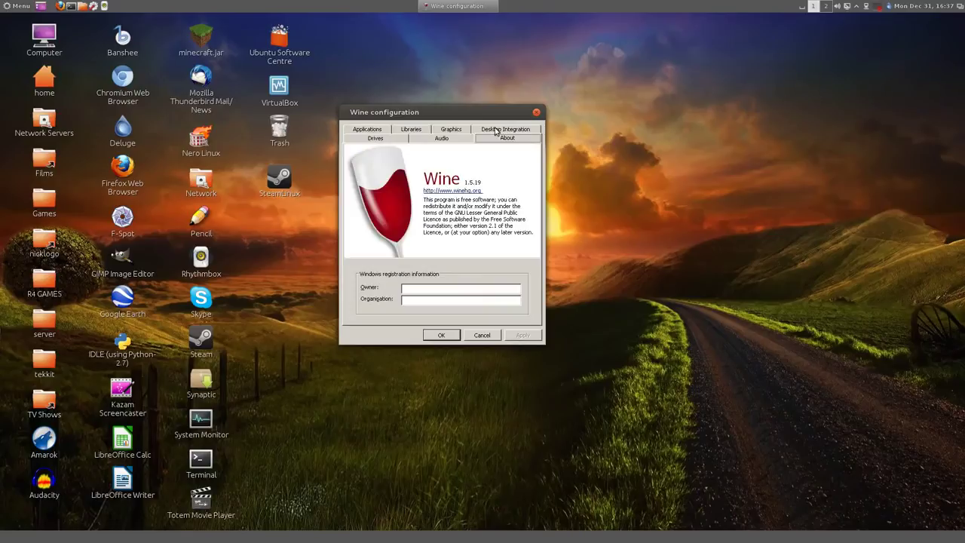
pyautogui.click(355, 130)
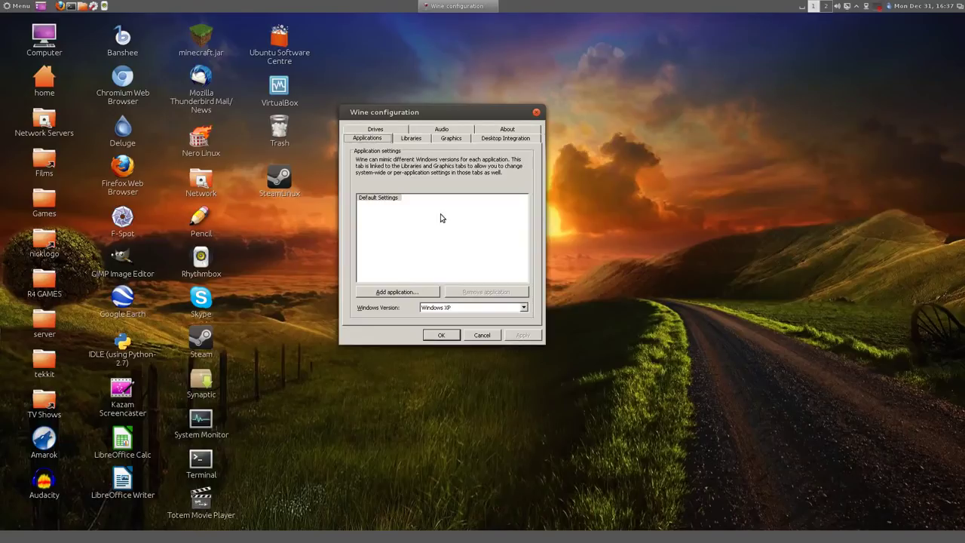
pyautogui.click(392, 129)
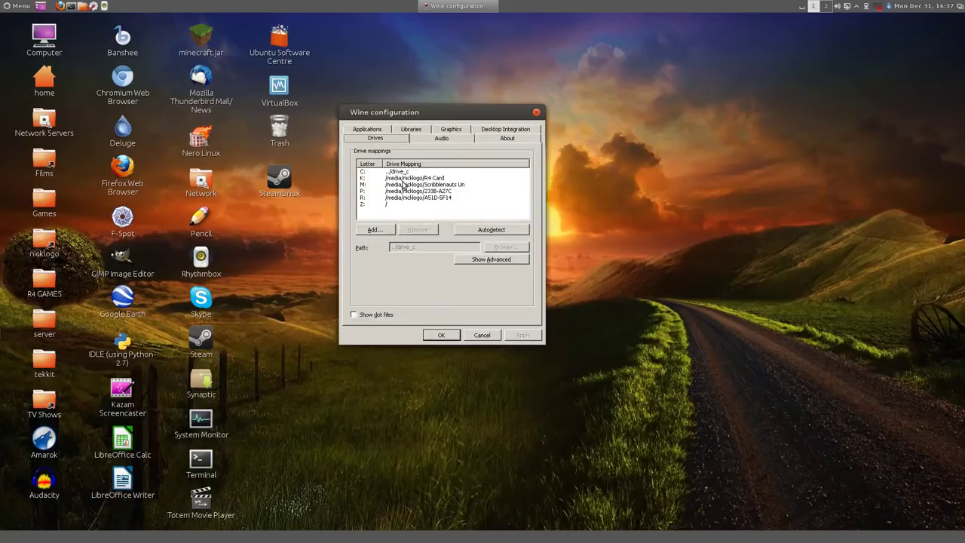
# Close Wine configuration and open the Home folder maximized with hidden files shown.
pyautogui.click(481, 336)
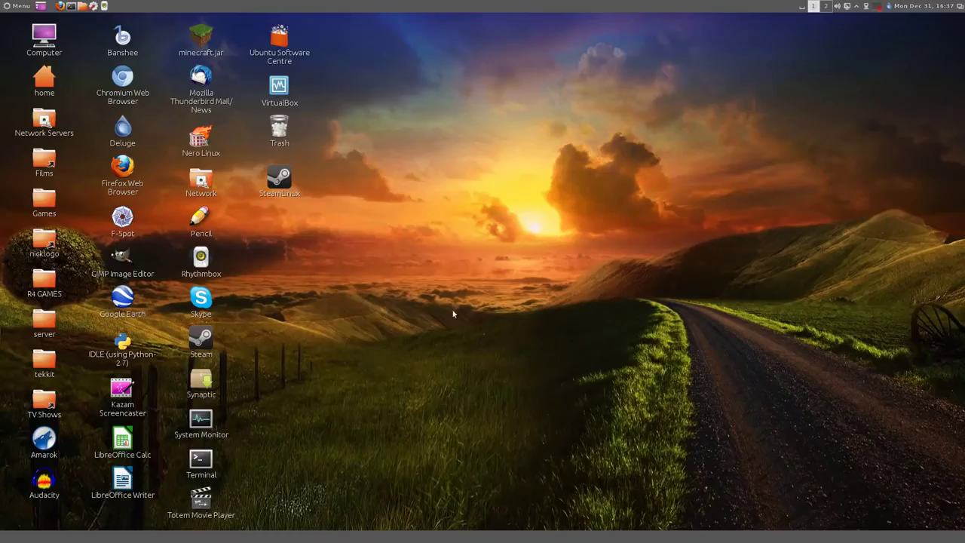
pyautogui.doubleClick(42, 81)
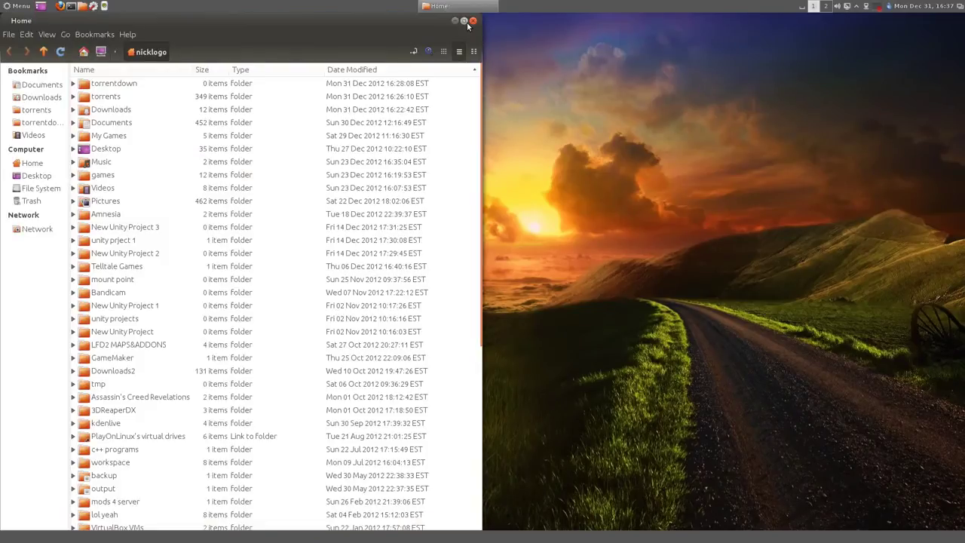
pyautogui.click(464, 21)
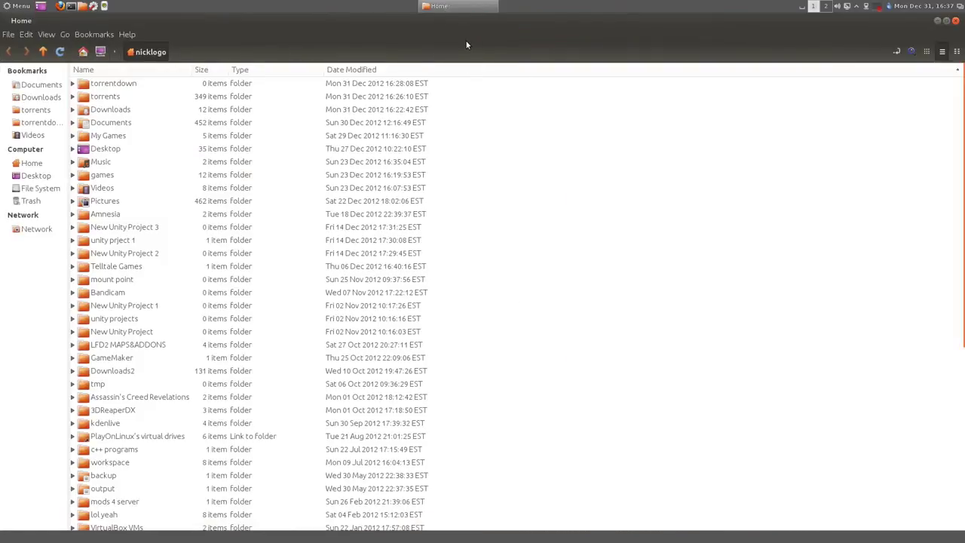
pyautogui.hotkey('ctrl', 'h')
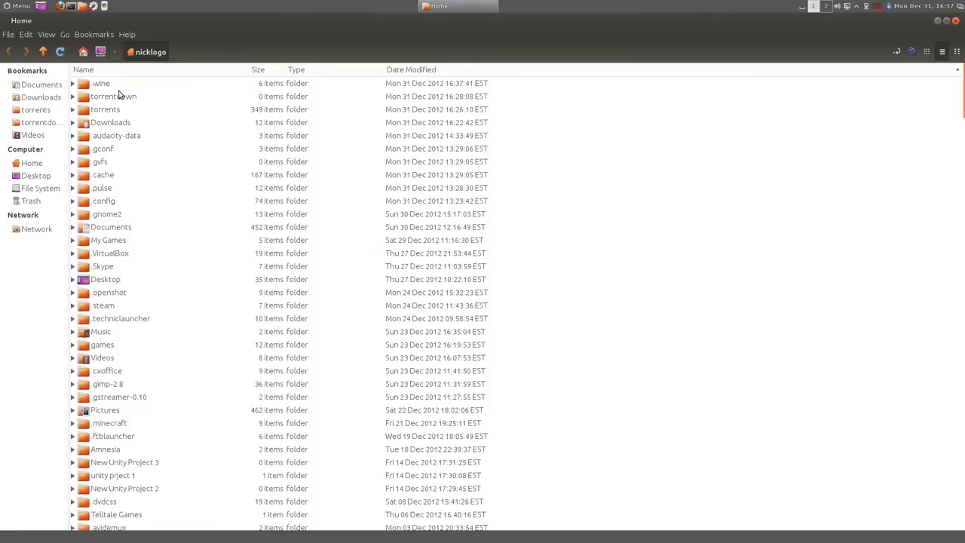
# Navigate into .wine, then drive_c, then Program Files (x86).
pyautogui.click(106, 86)
pyautogui.doubleClick(106, 87)
pyautogui.doubleClick(200, 93)
pyautogui.click(513, 97)
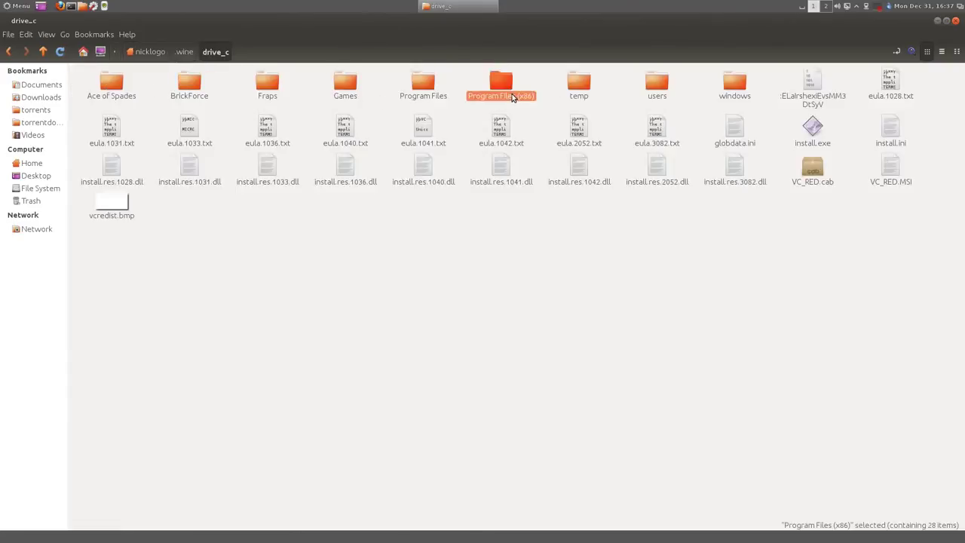
pyautogui.doubleClick(513, 97)
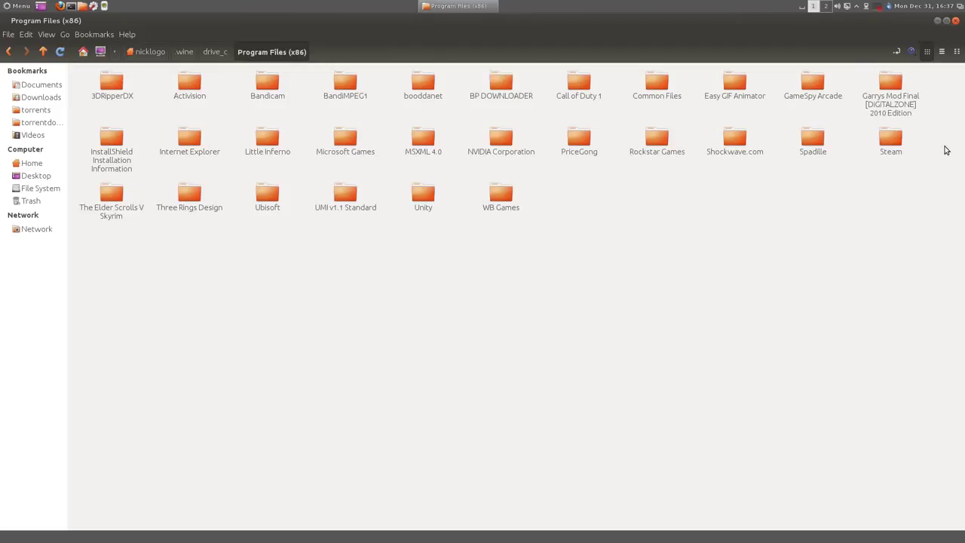
pyautogui.click(956, 22)
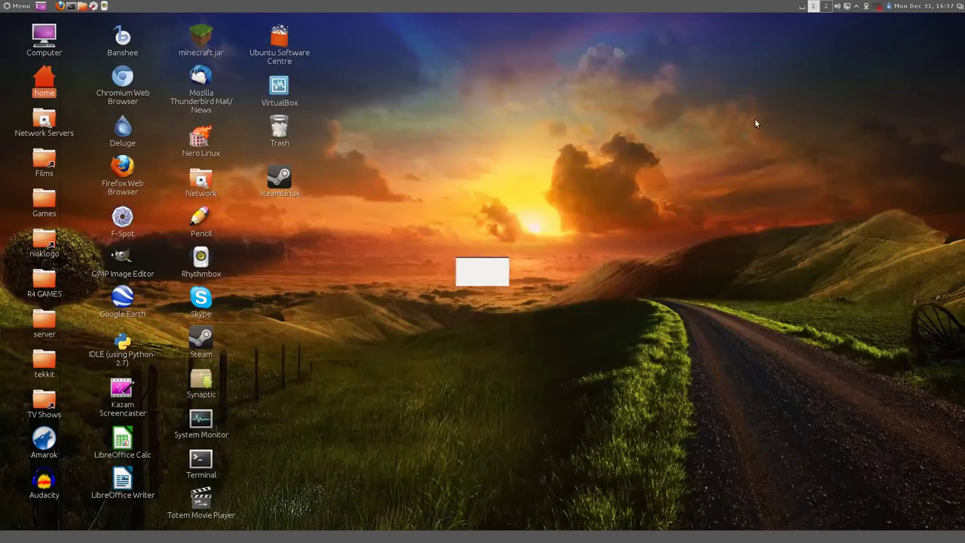
pyautogui.doubleClick(44, 200)
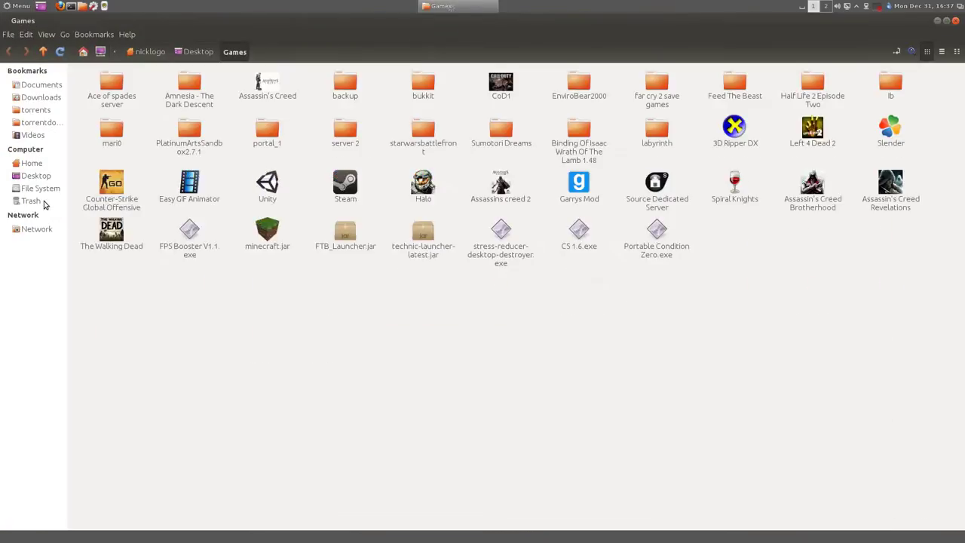
pyautogui.moveTo(637, 420); pyautogui.dragTo(785, 369)
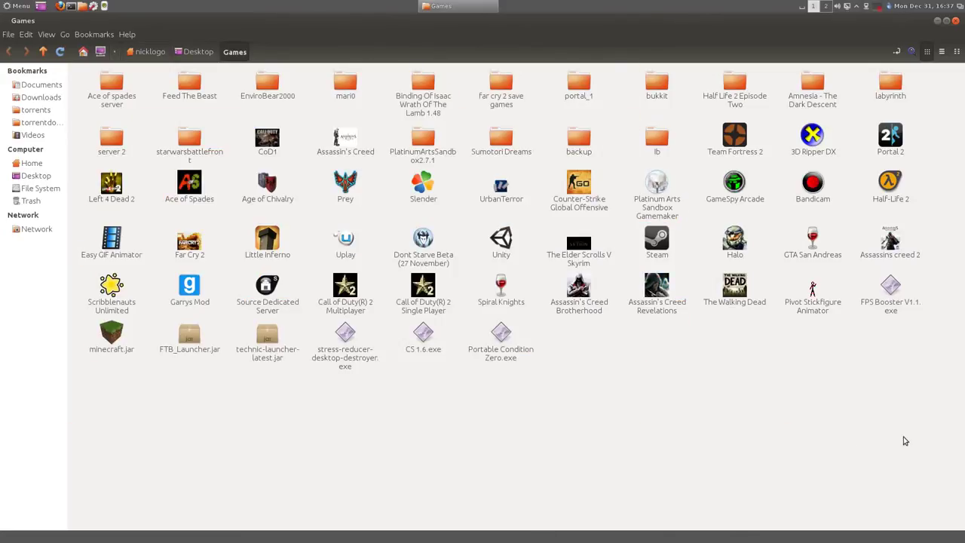
pyautogui.moveTo(771, 468); pyautogui.dragTo(78, 64)
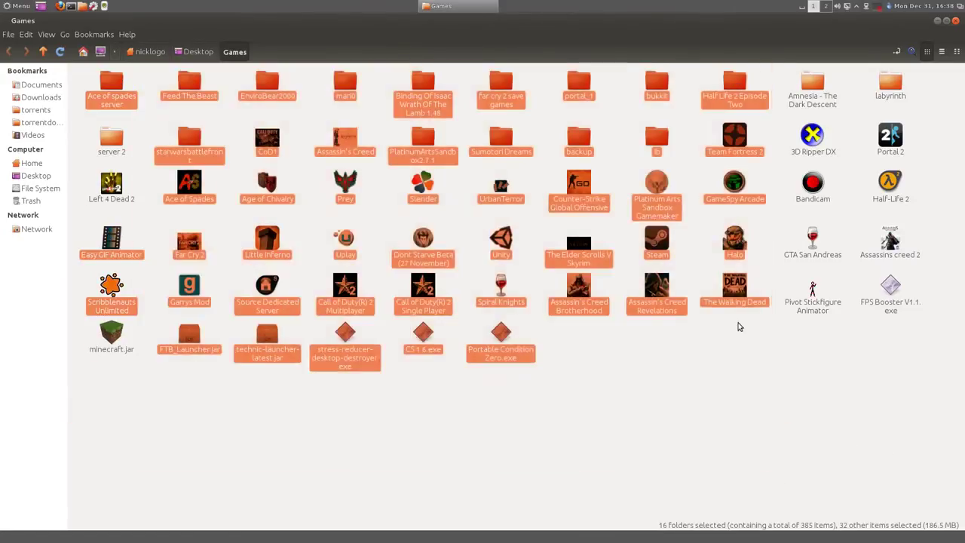
pyautogui.click(739, 326)
pyautogui.moveTo(950, 394); pyautogui.dragTo(10, 90)
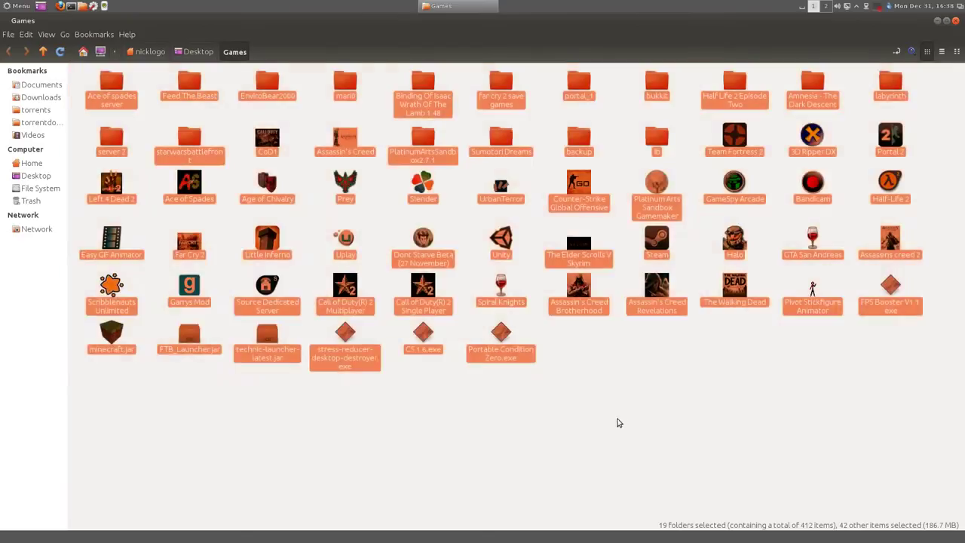
pyautogui.click(621, 420)
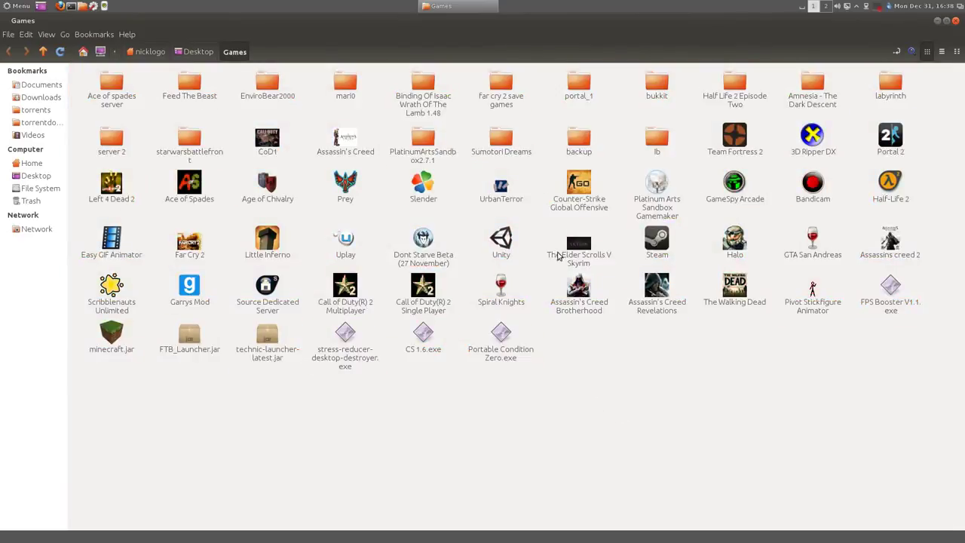
pyautogui.click(579, 243)
pyautogui.click(423, 287)
pyautogui.moveTo(579, 288)
pyautogui.mouseDown()
pyautogui.moveTo(695, 303)
pyautogui.moveTo(733, 296)
pyautogui.mouseUp()
pyautogui.click(954, 23)
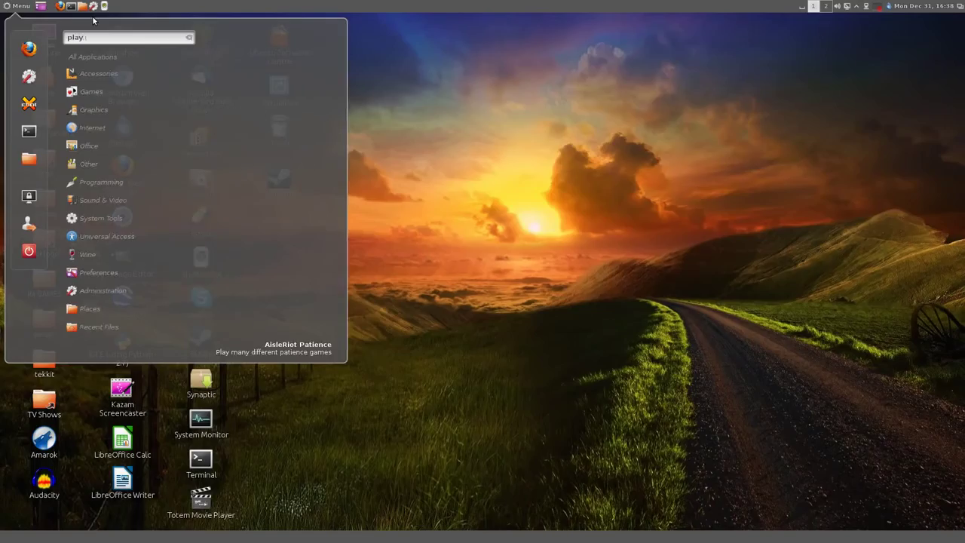
# Launch Firefox, search Google for 'play on linux' to reach playonlinux.com, then close Firefox.
pyautogui.press('BackSpace')
pyautogui.press('BackSpace')
pyautogui.press('BackSpace')
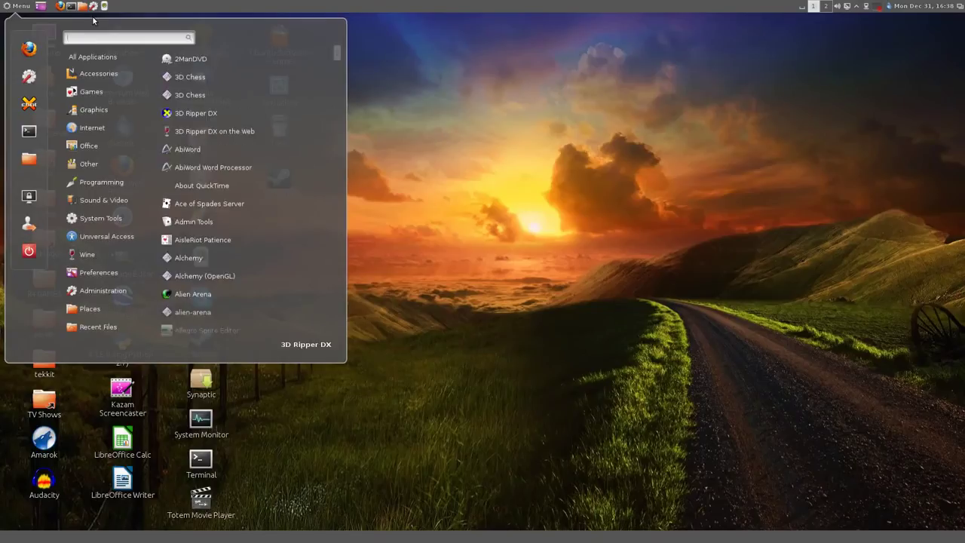
pyautogui.press('Escape')
pyautogui.click(134, 183)
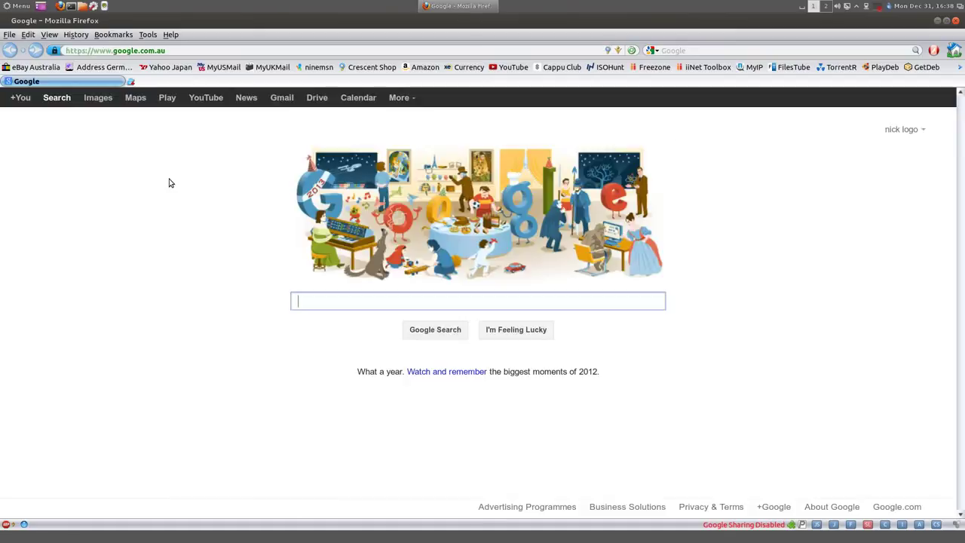
pyautogui.write('play o')
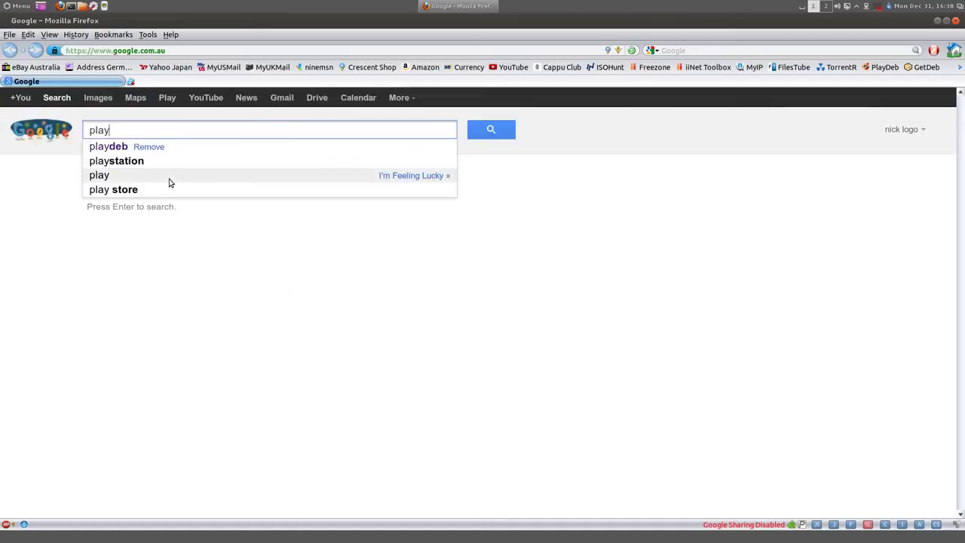
pyautogui.write('n li')
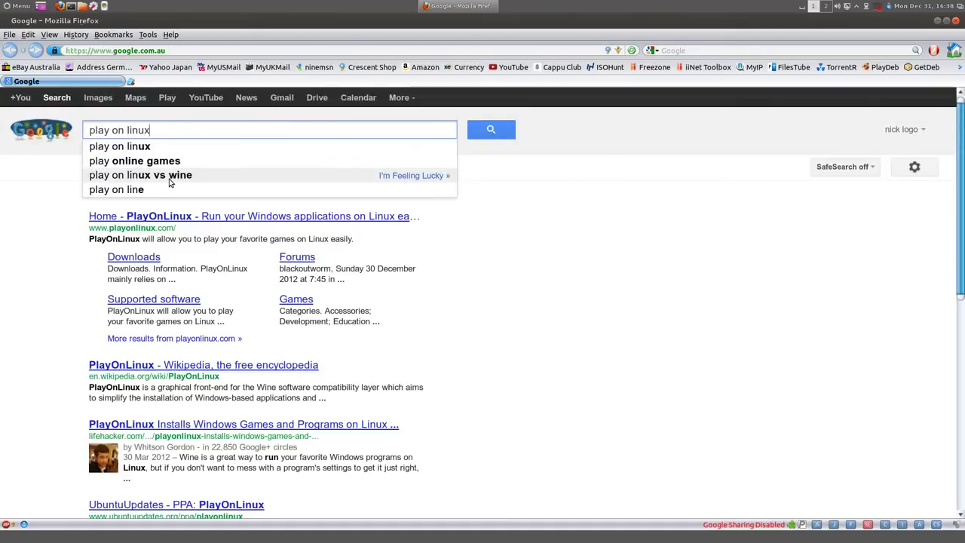
pyautogui.write('nux')
pyautogui.press('Return')
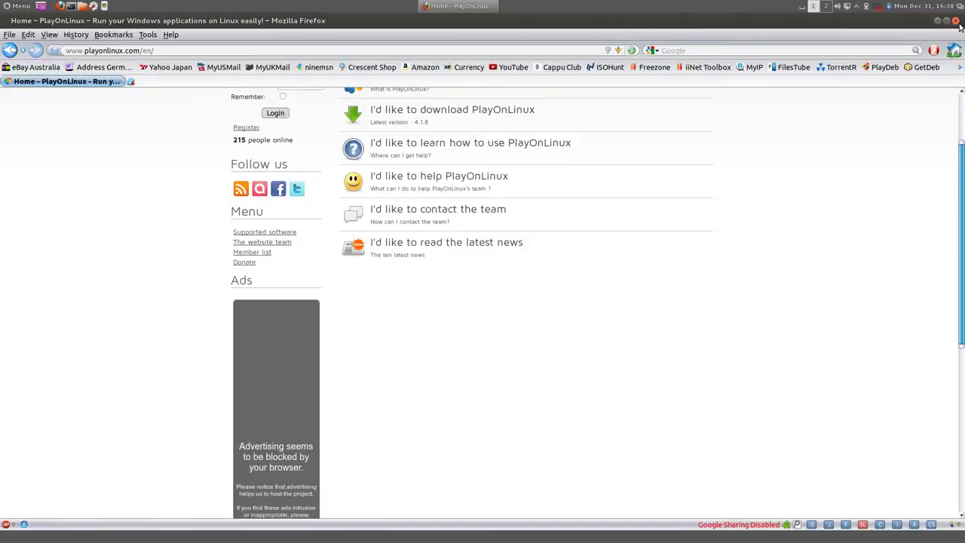
pyautogui.click(957, 21)
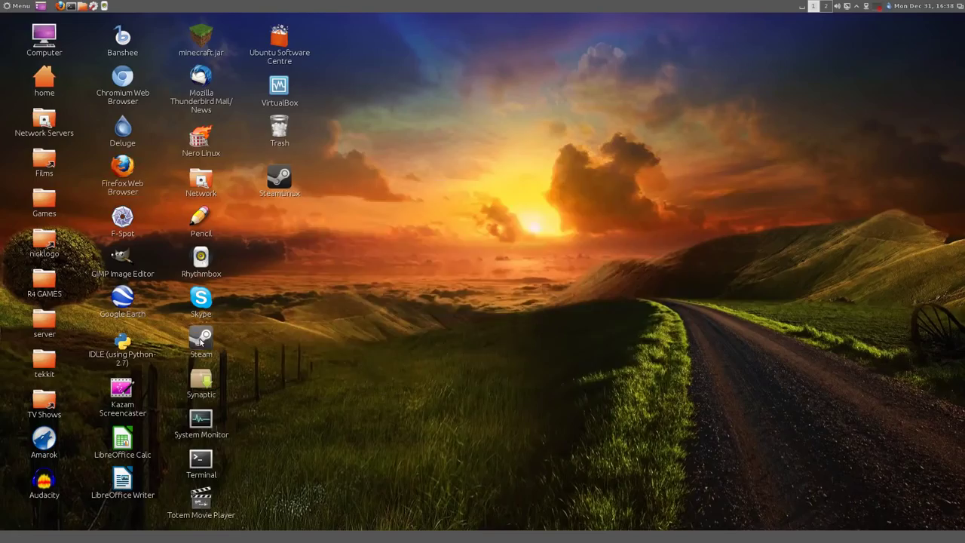
# Start SteamLinux, close the Home folder window, and reopen Firefox on Google.
pyautogui.click(293, 196)
pyautogui.click(274, 280)
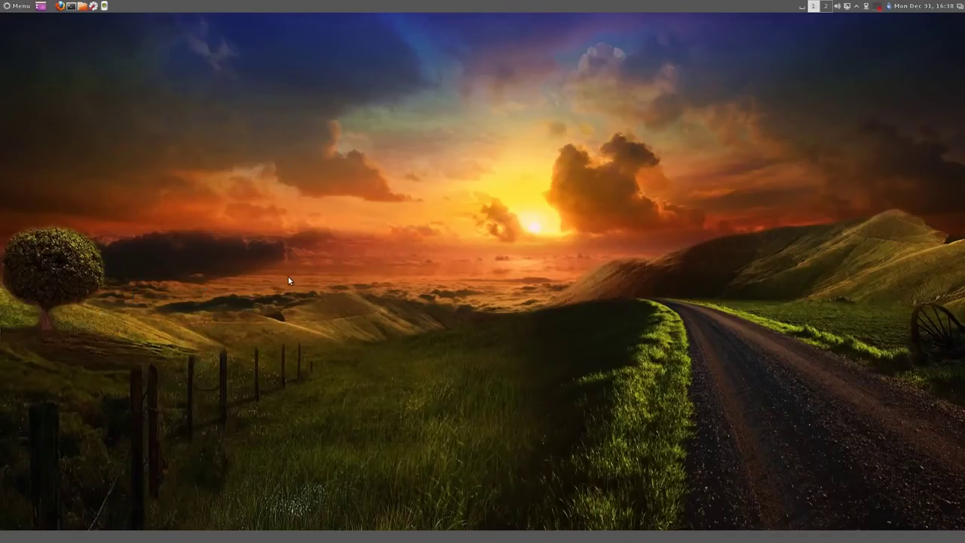
pyautogui.click(81, 7)
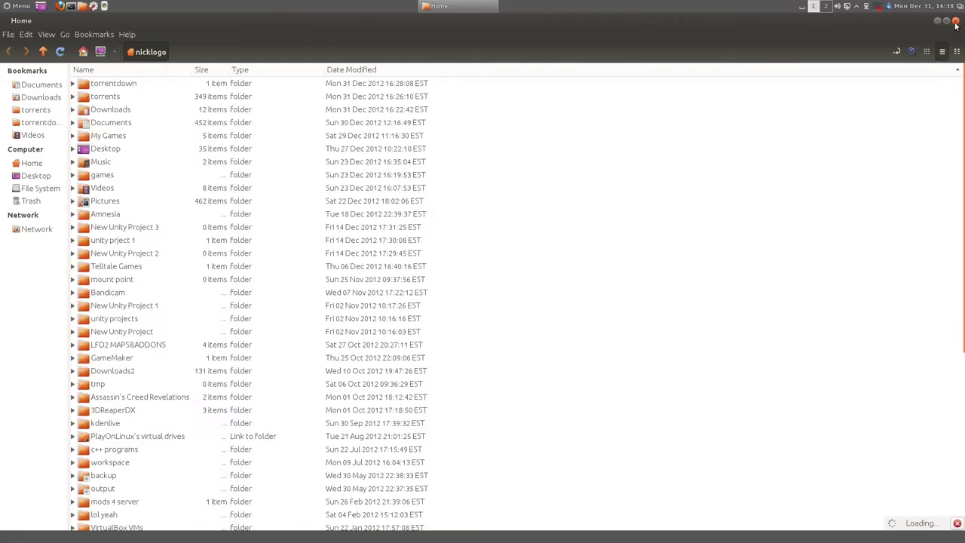
pyautogui.click(956, 23)
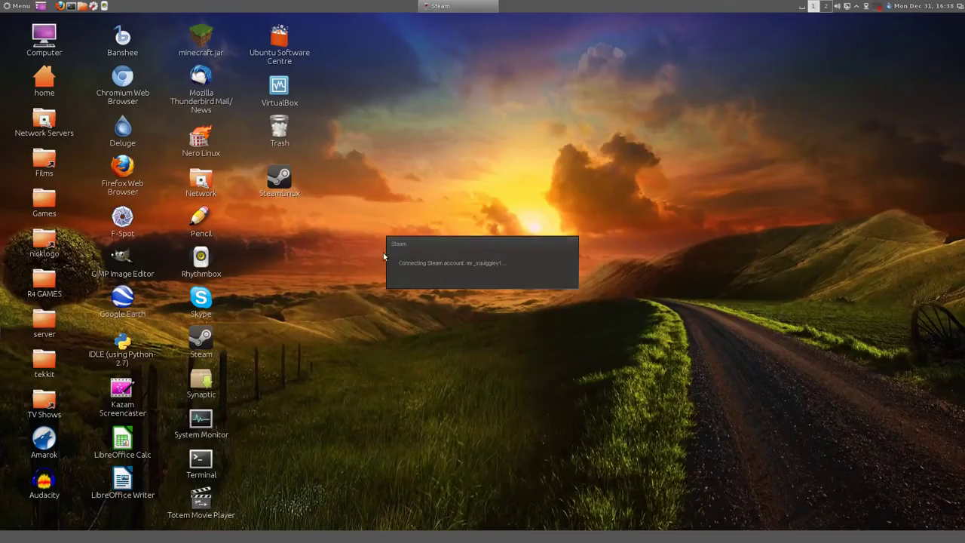
pyautogui.moveTo(379, 221)
pyautogui.mouseDown()
pyautogui.moveTo(730, 336)
pyautogui.moveTo(325, 187)
pyautogui.moveTo(331, 177)
pyautogui.mouseUp()
pyautogui.click(129, 172)
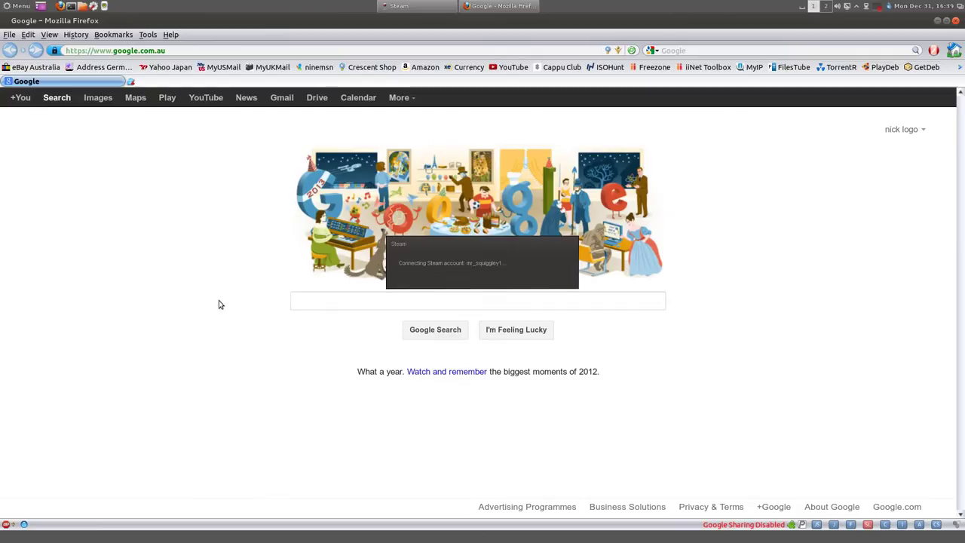
# Enter 'dead island winehq' in Google's search box and run the search.
pyautogui.click(310, 304)
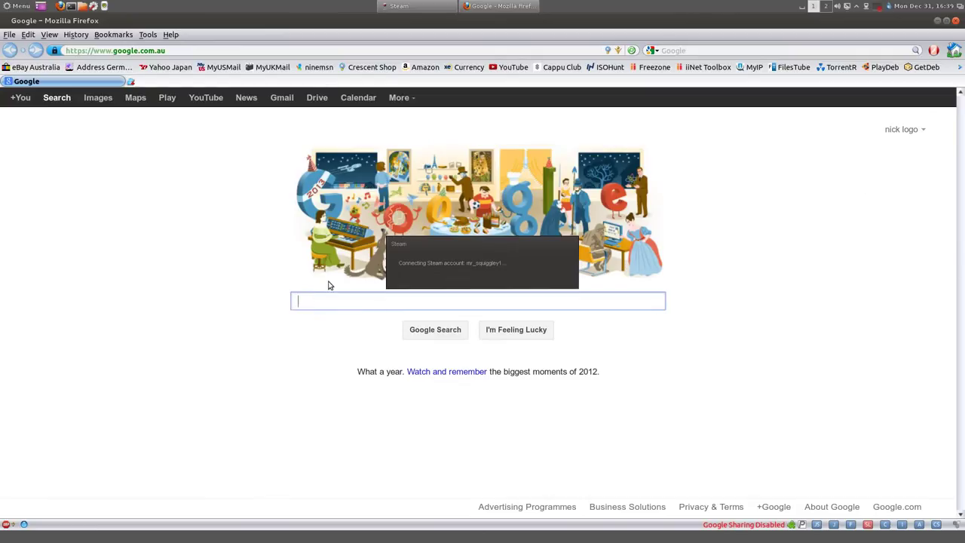
pyautogui.write('wi')
pyautogui.press('BackSpace')
pyautogui.press('BackSpace')
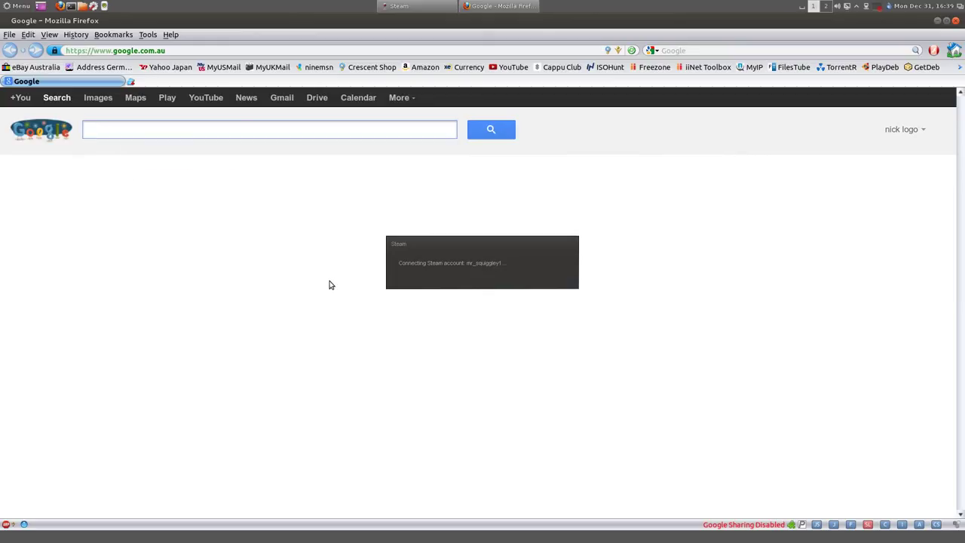
pyautogui.write('dead isl')
pyautogui.click(296, 115)
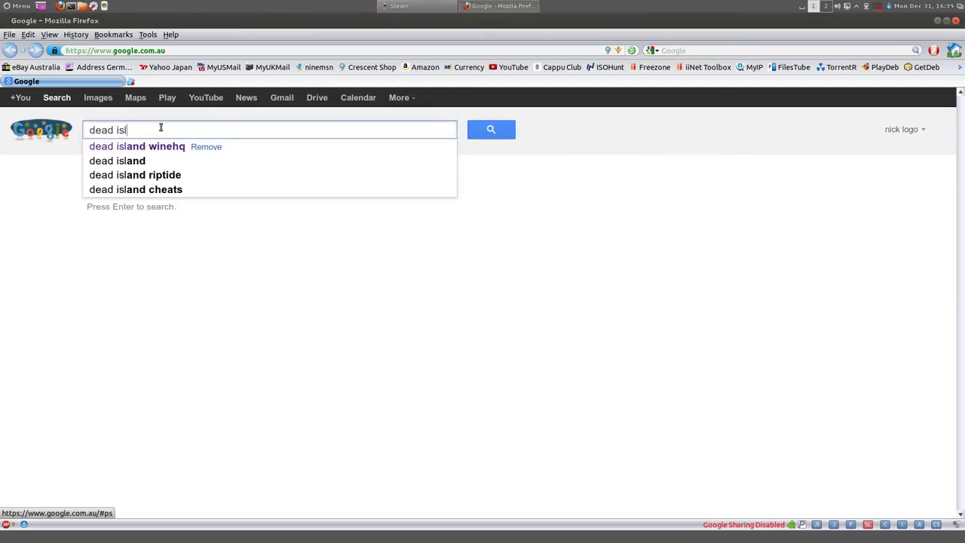
pyautogui.write('and win')
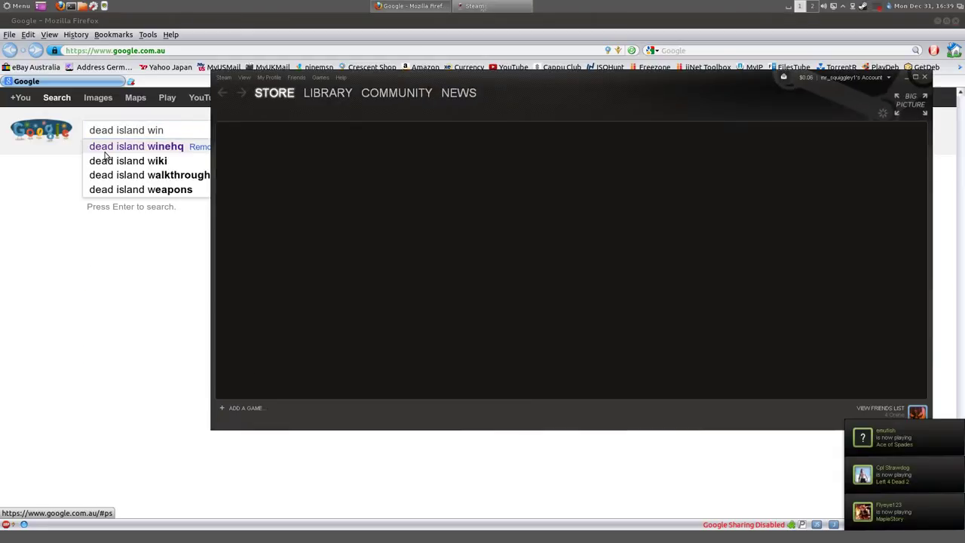
pyautogui.click(707, 451)
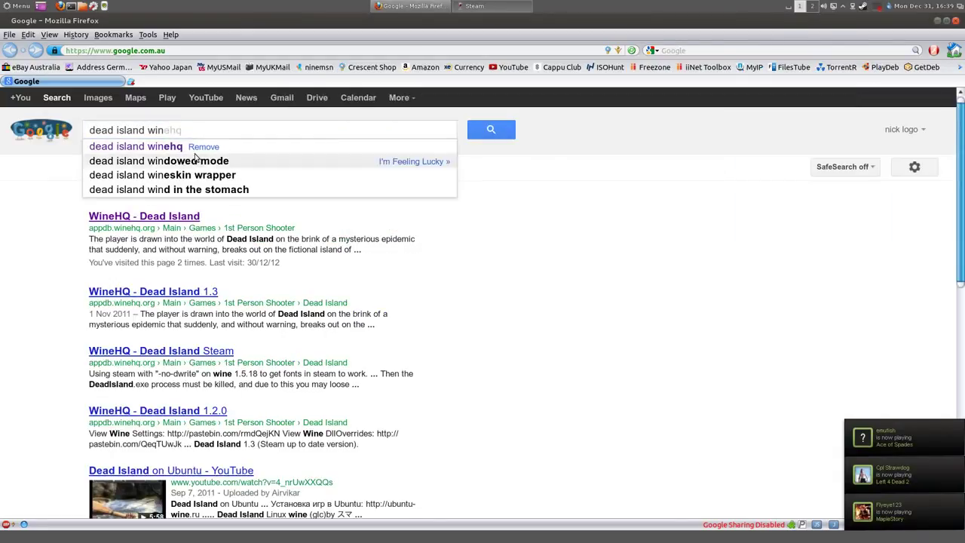
pyautogui.click(185, 132)
pyautogui.write('hq')
pyautogui.press('Return')
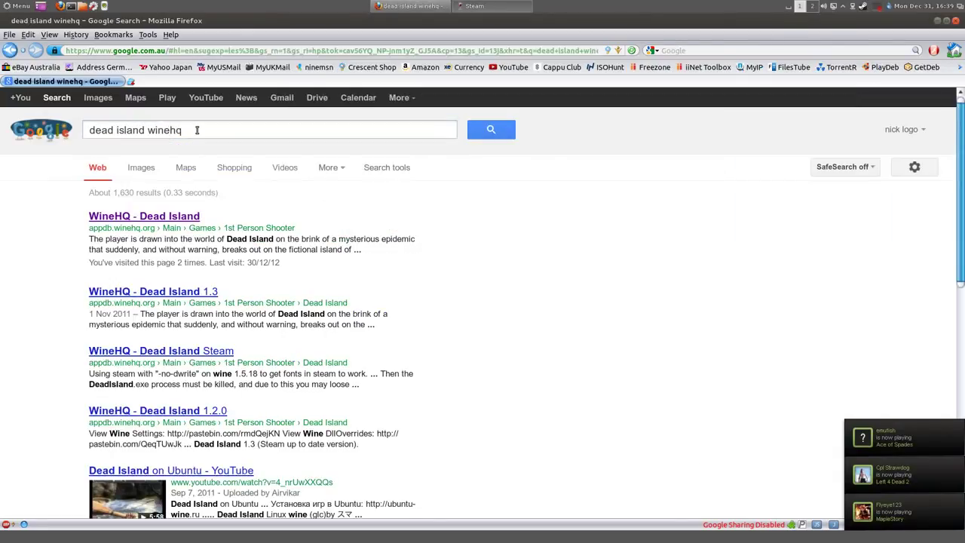
# Open the WineHQ Dead Island AppDB entry and its Steam version's test results.
pyautogui.click(118, 217)
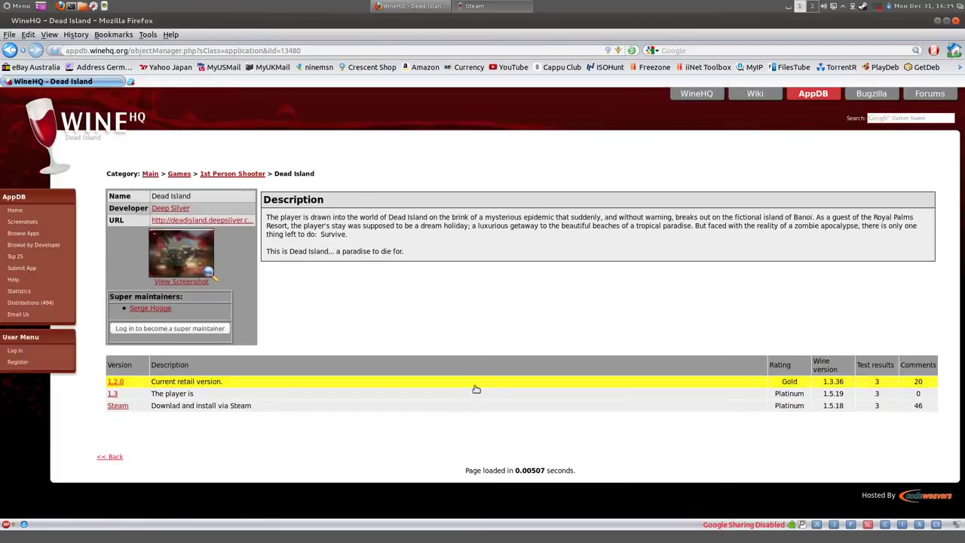
pyautogui.click(338, 407)
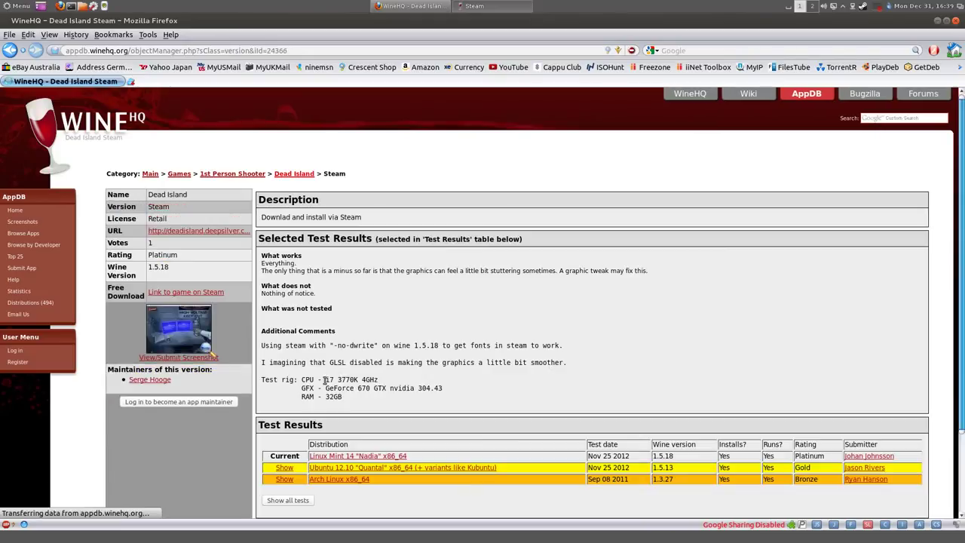
pyautogui.moveTo(261, 380); pyautogui.dragTo(446, 405)
pyautogui.click(446, 408)
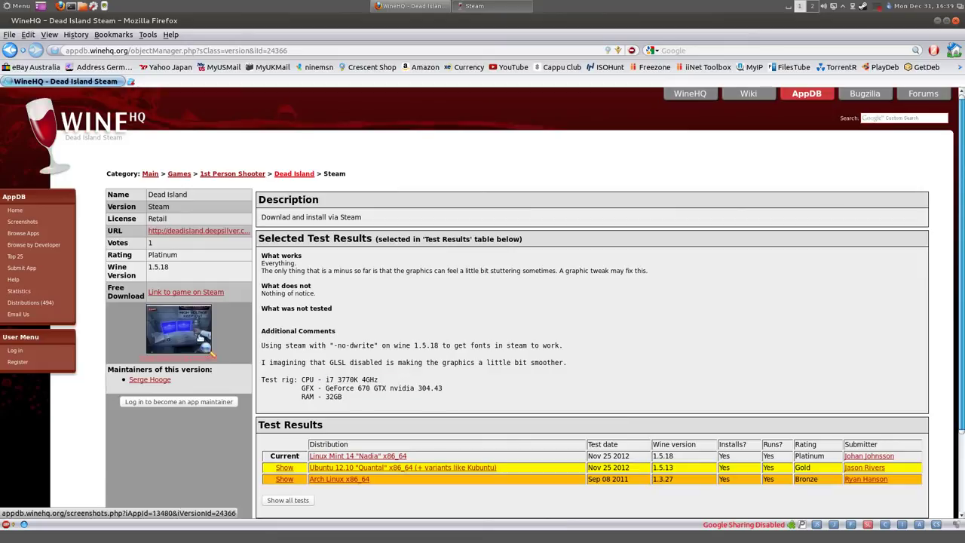
pyautogui.scroll(-2, 324, 239)
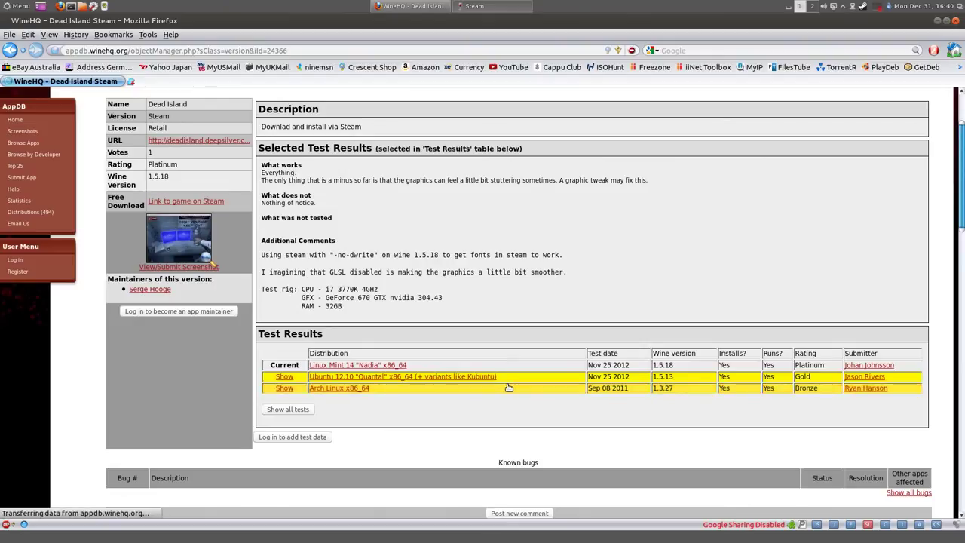
# View the Arch Linux test report (Wine 1.3.27), then go back and return to Google.
pyautogui.click(509, 388)
pyautogui.click(528, 388)
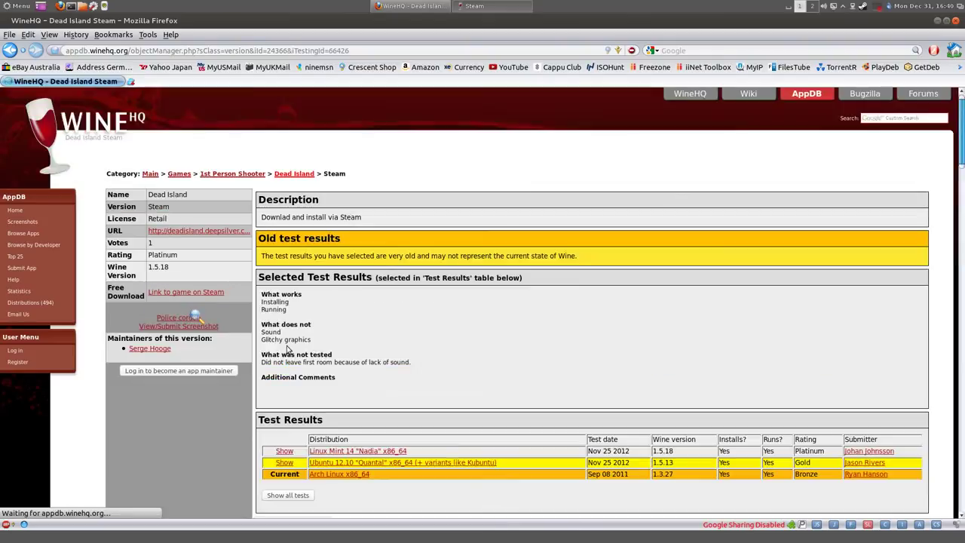
pyautogui.scroll(-1, 317, 354)
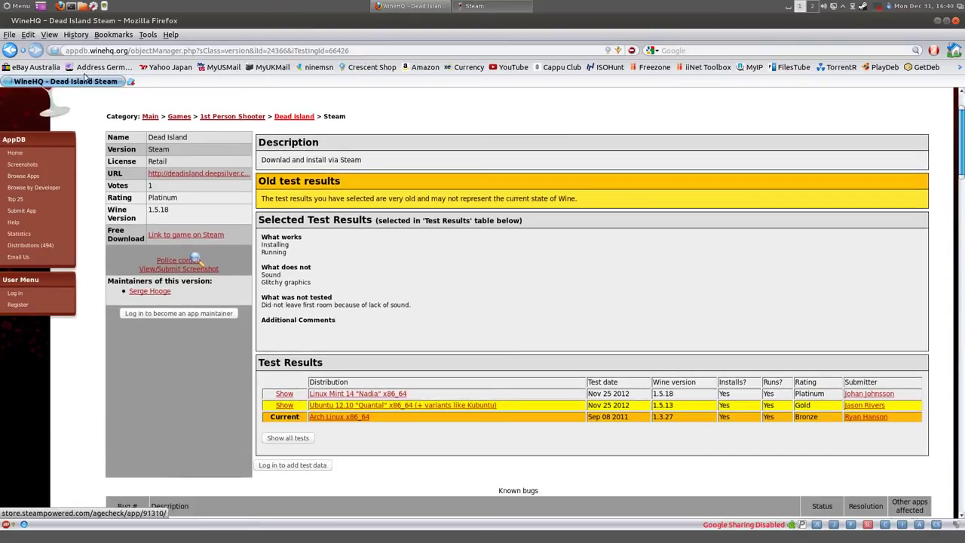
pyautogui.click(404, 393)
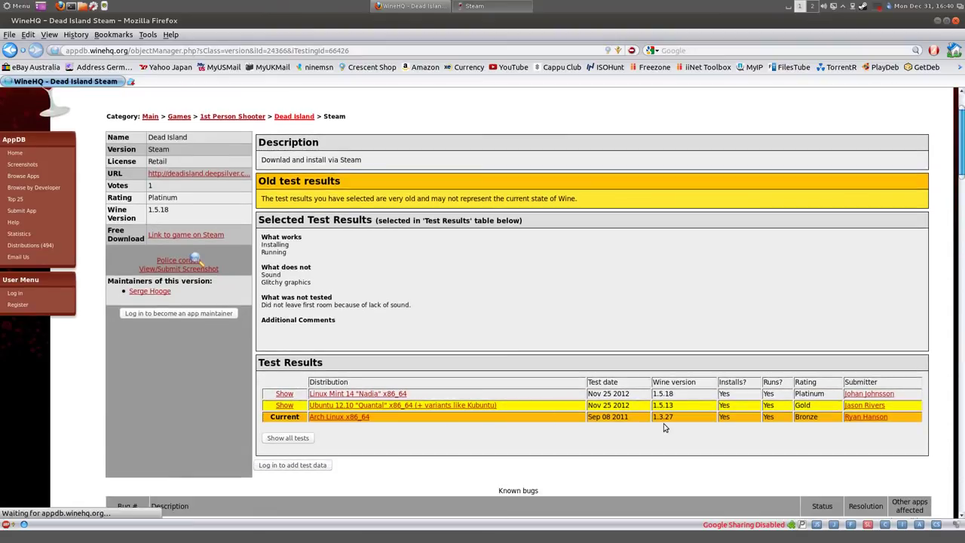
pyautogui.moveTo(655, 416); pyautogui.dragTo(674, 416)
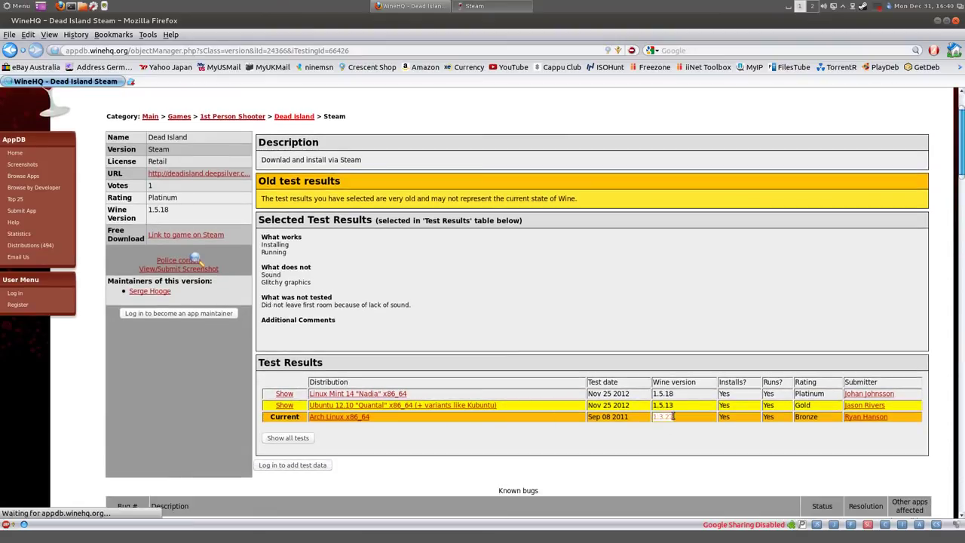
pyautogui.click(619, 302)
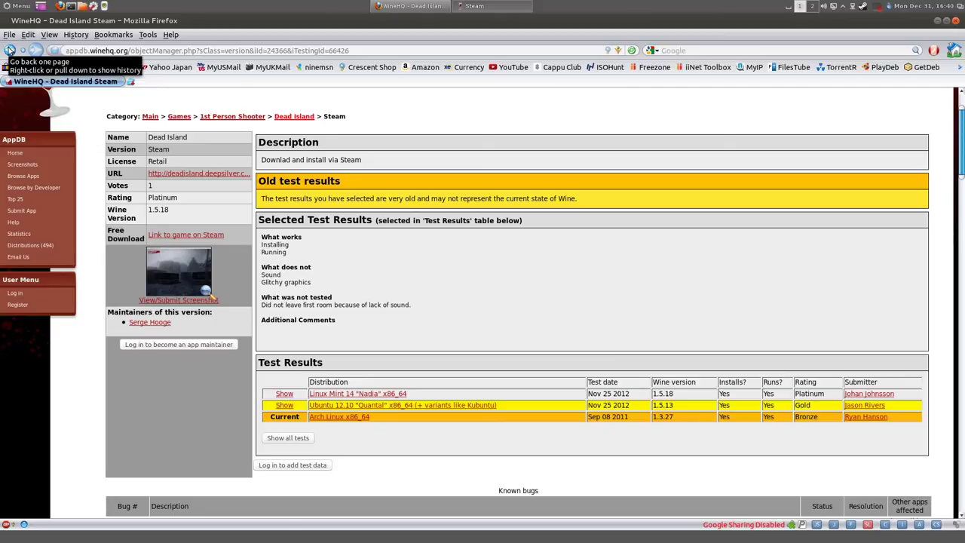
pyautogui.click(10, 50)
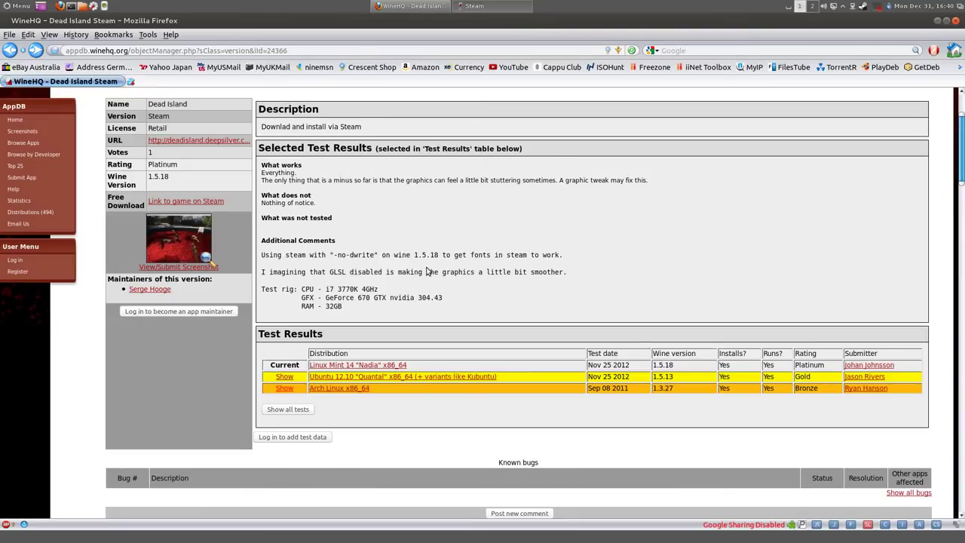
pyautogui.click(954, 50)
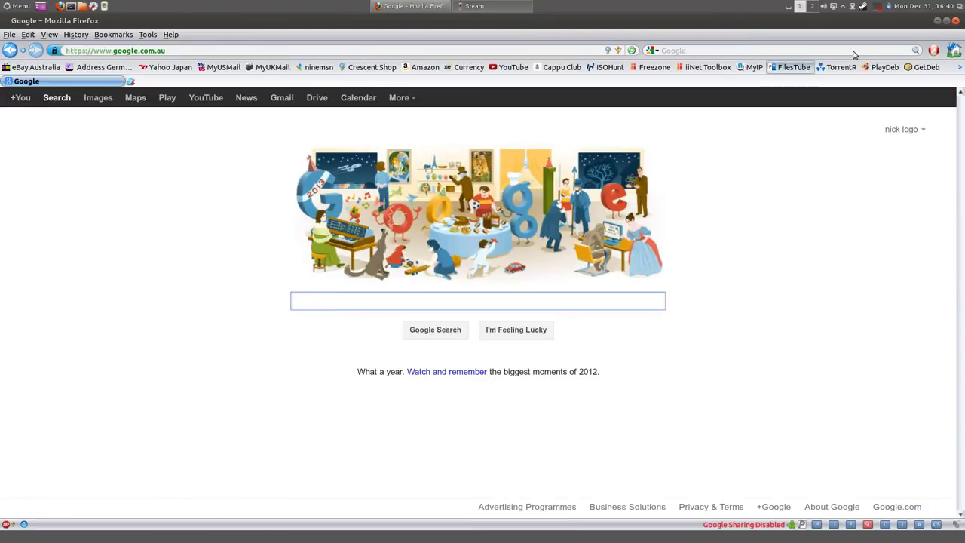
# Close Firefox and browse Steam library games from GTA San Andreas through District 187.
pyautogui.click(955, 21)
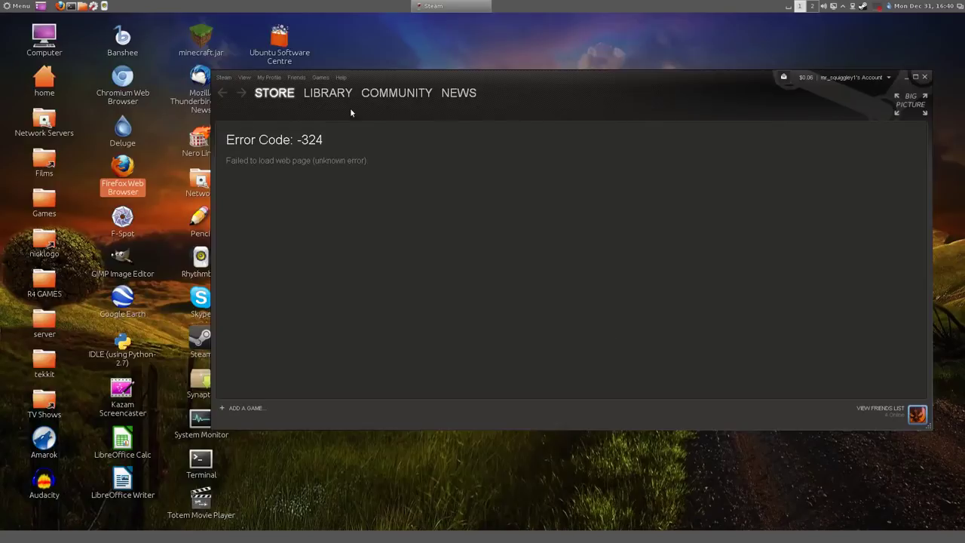
pyautogui.click(329, 93)
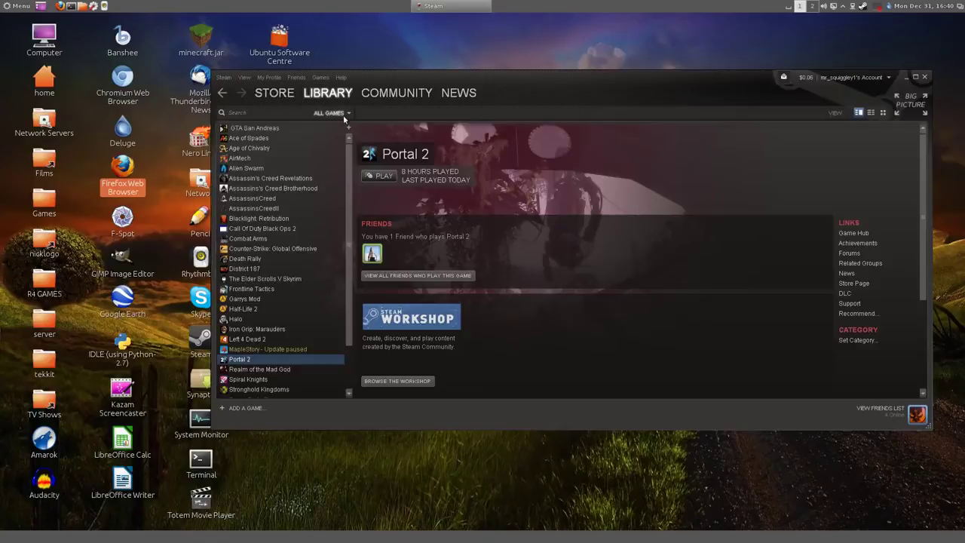
pyautogui.click(255, 128)
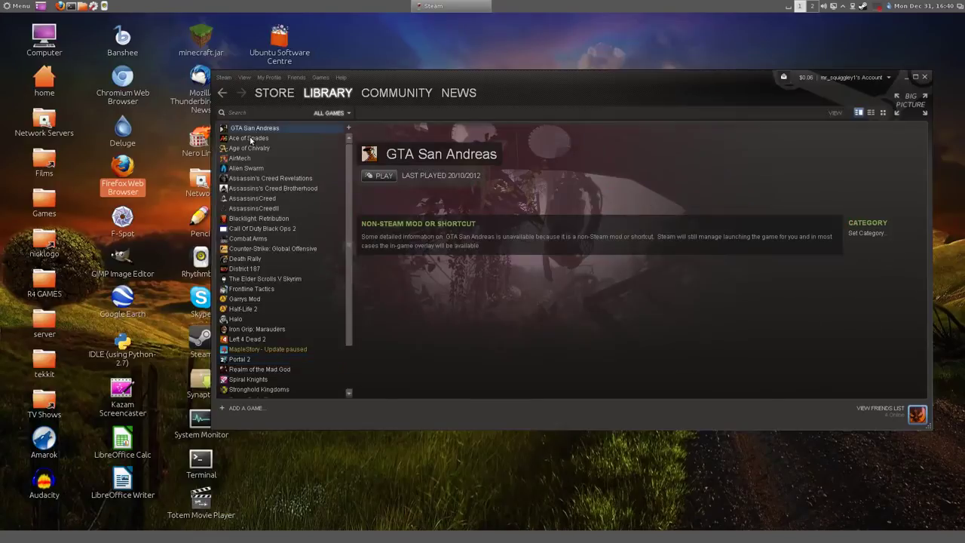
pyautogui.click(256, 138)
pyautogui.click(254, 158)
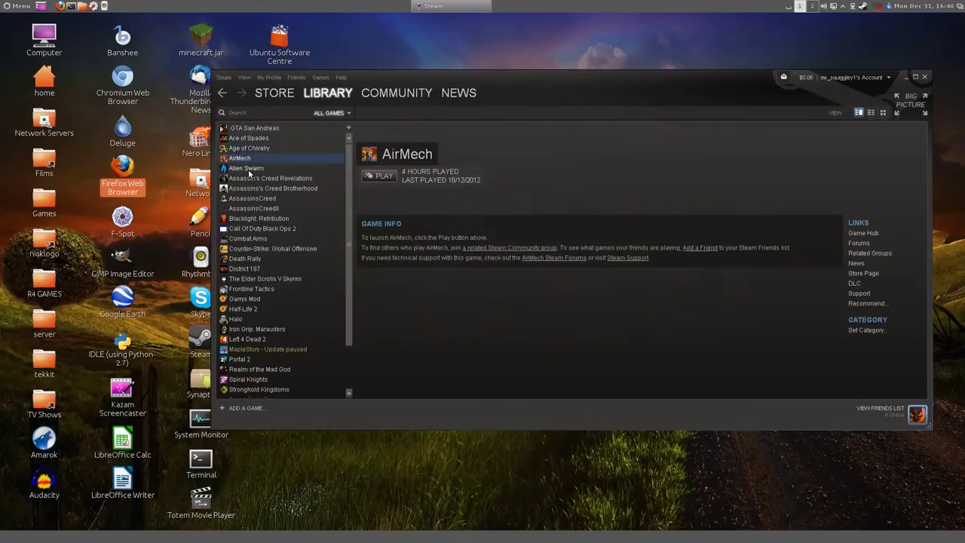
pyautogui.click(260, 168)
pyautogui.click(264, 187)
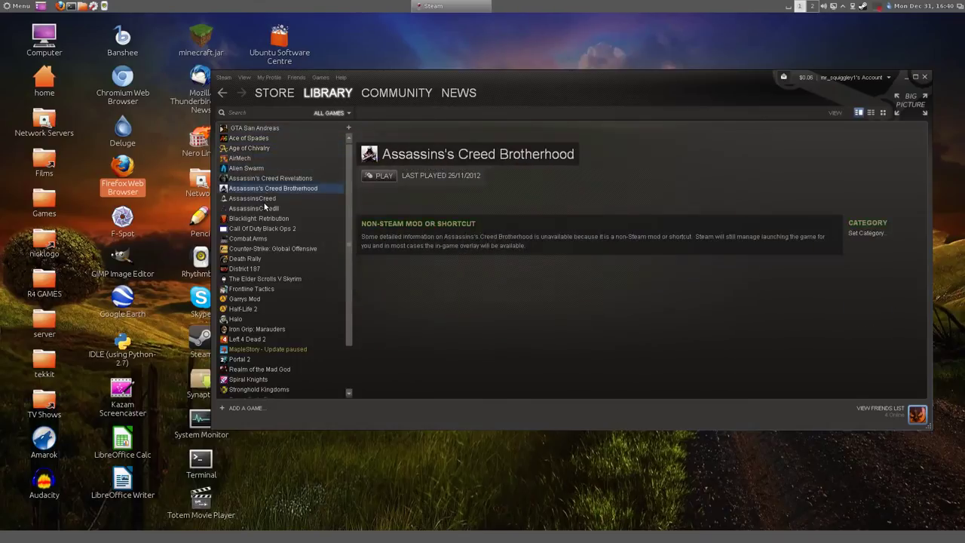
pyautogui.click(266, 208)
pyautogui.click(264, 219)
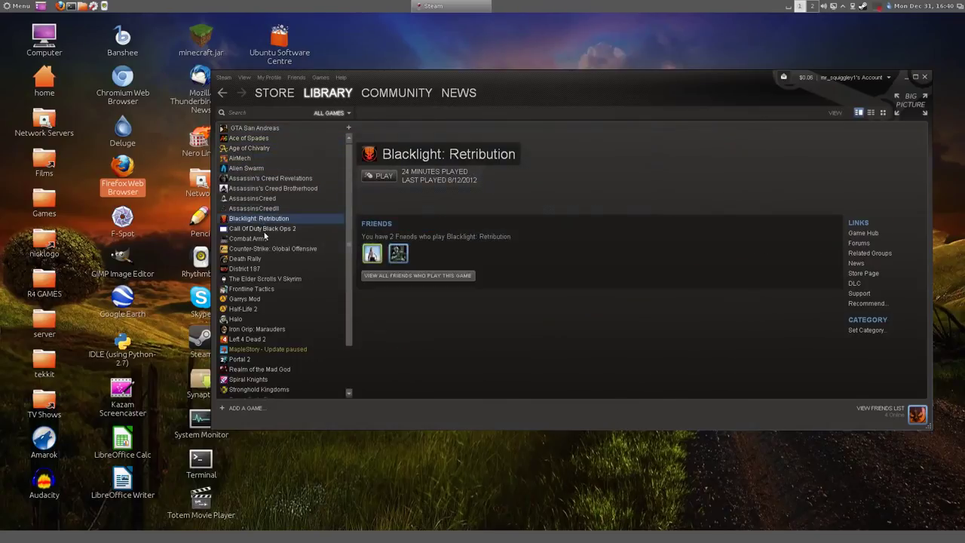
pyautogui.click(253, 240)
pyautogui.click(251, 269)
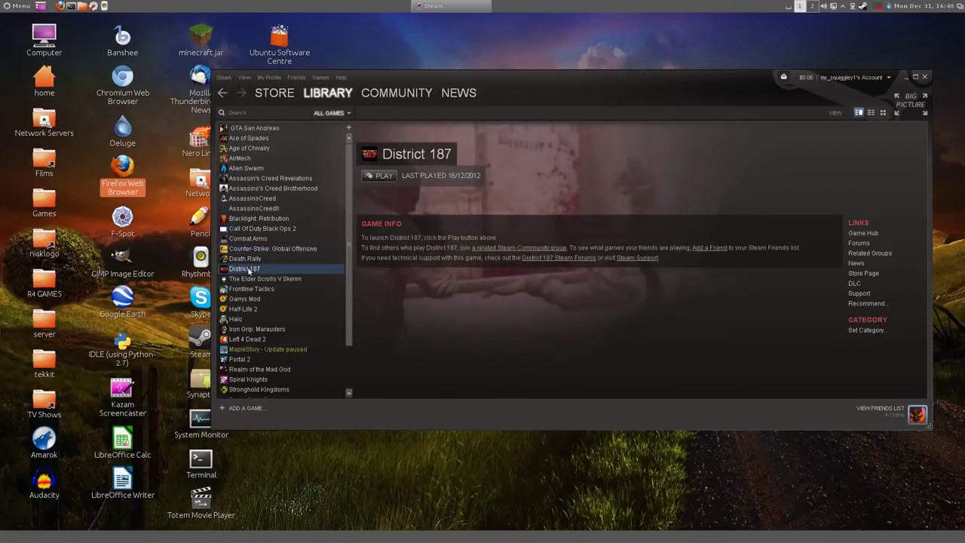
# Browse Garrys Mod through Team Fortress 2, then exit Steam from the Steam menu.
pyautogui.click(255, 289)
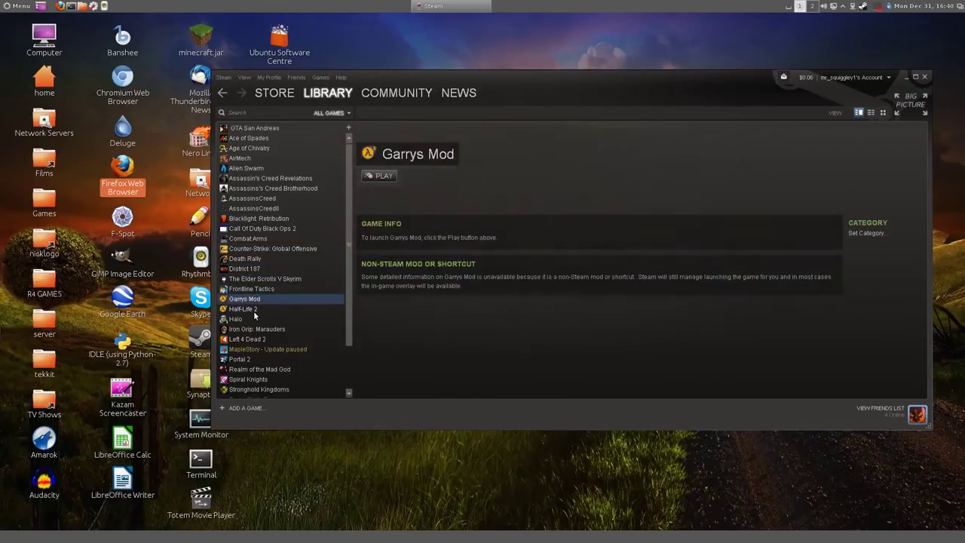
pyautogui.click(259, 309)
pyautogui.click(239, 321)
pyautogui.click(242, 339)
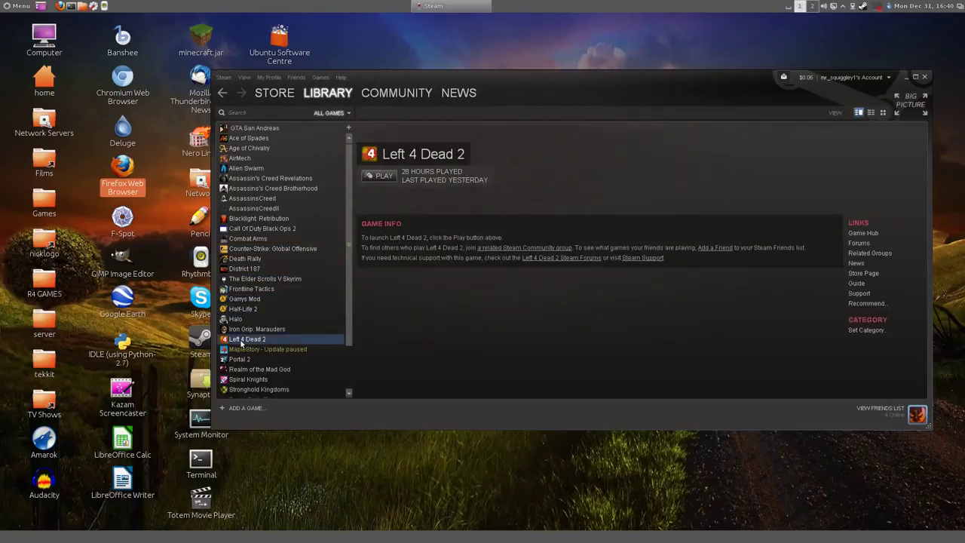
pyautogui.click(243, 350)
pyautogui.click(241, 359)
pyautogui.click(243, 369)
pyautogui.scroll(-3, 245, 369)
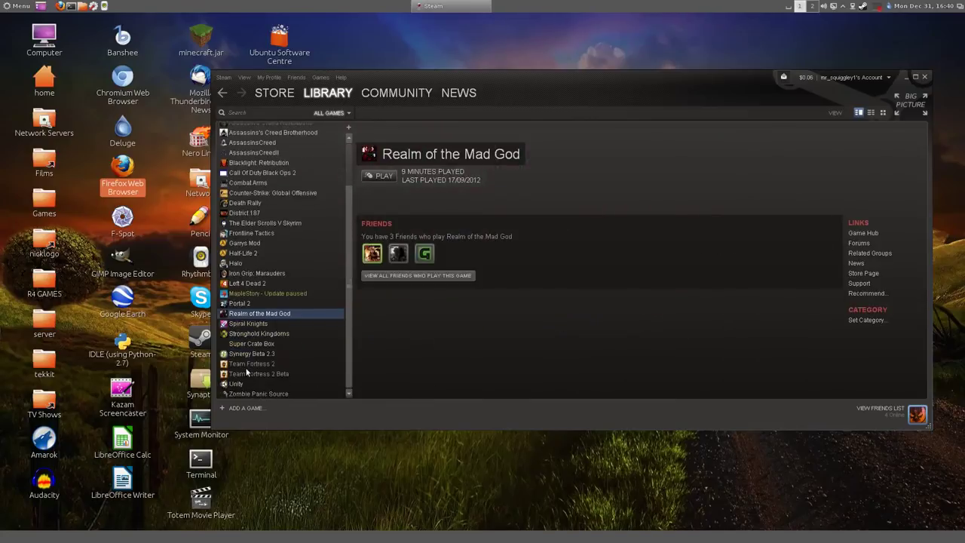
pyautogui.click(242, 365)
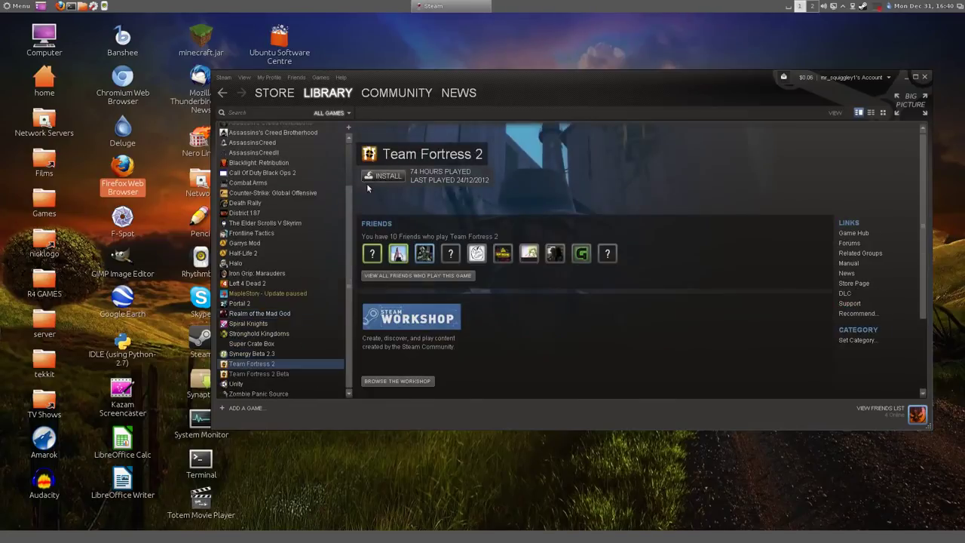
pyautogui.click(224, 77)
pyautogui.click(252, 164)
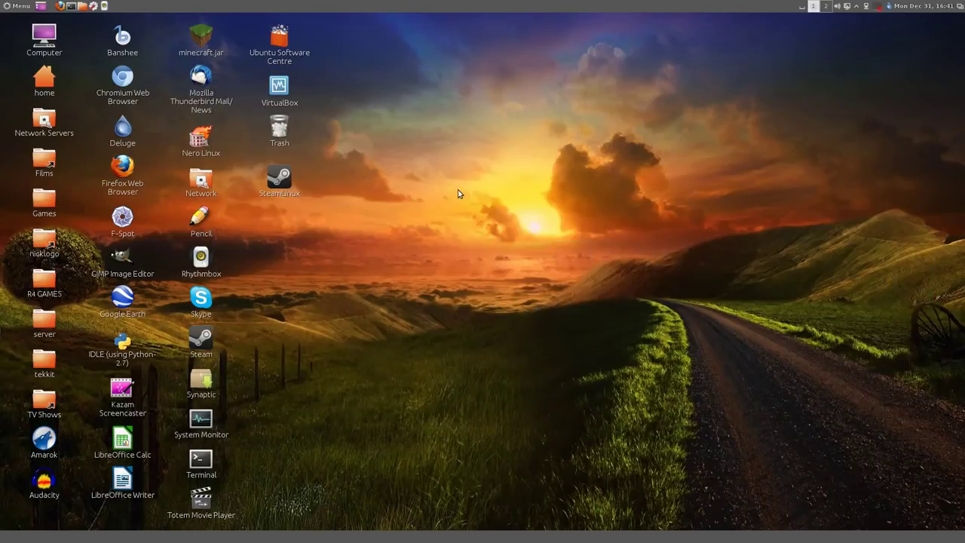
pyautogui.doubleClick(42, 200)
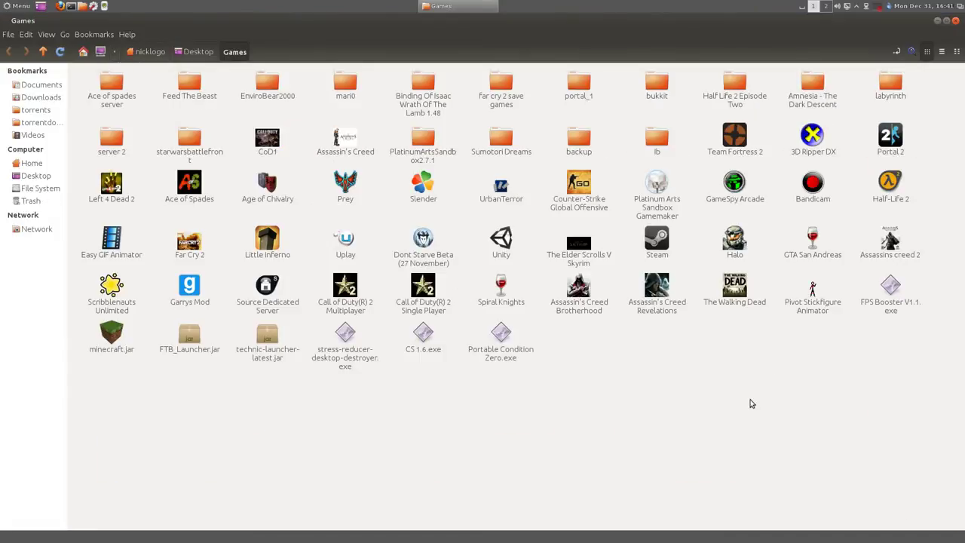
pyautogui.hotkey('ctrl', 'w')
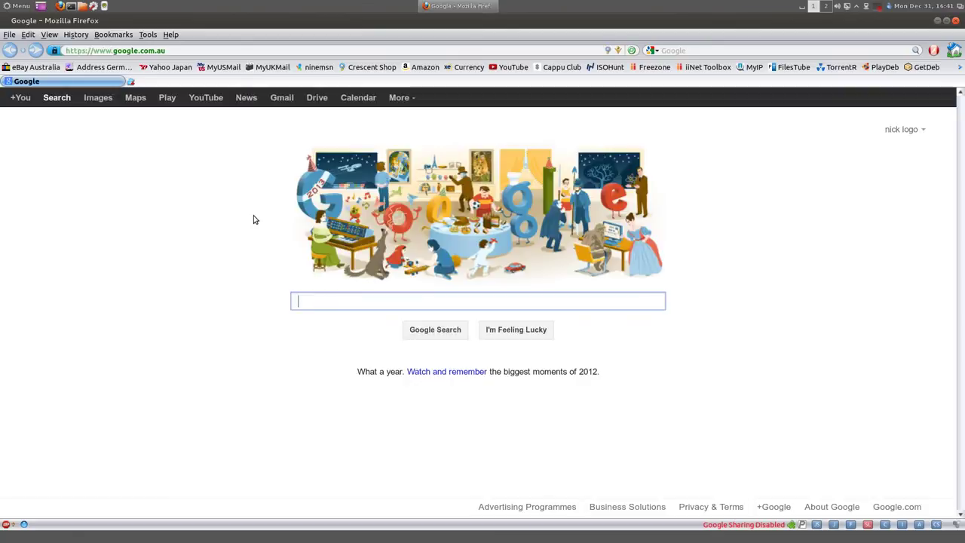
# Search Google for 'how to install wine 1.5' and open a Wine install guide result.
pyautogui.write('wi')
pyautogui.press('BackSpace')
pyautogui.press('BackSpace')
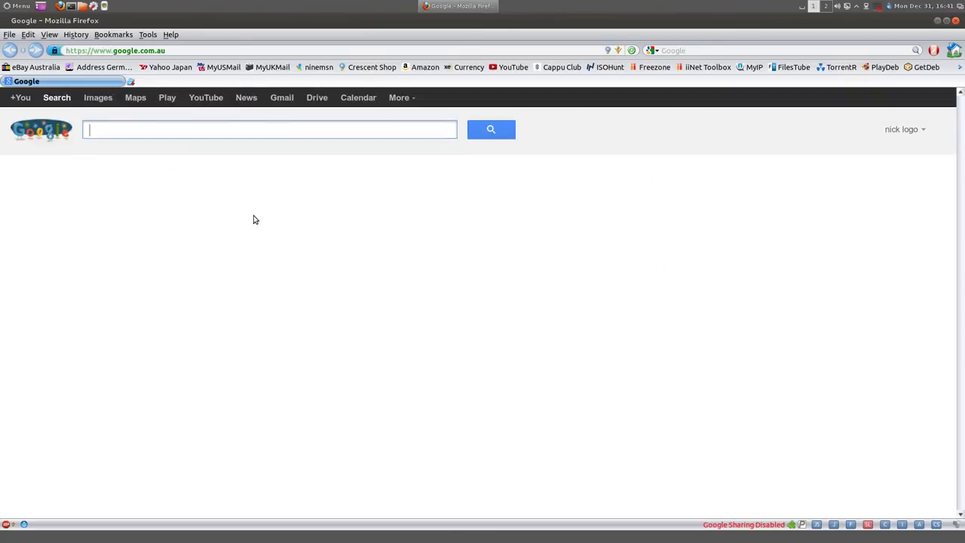
pyautogui.write('ow')
pyautogui.press('BackSpace')
pyautogui.press('BackSpace')
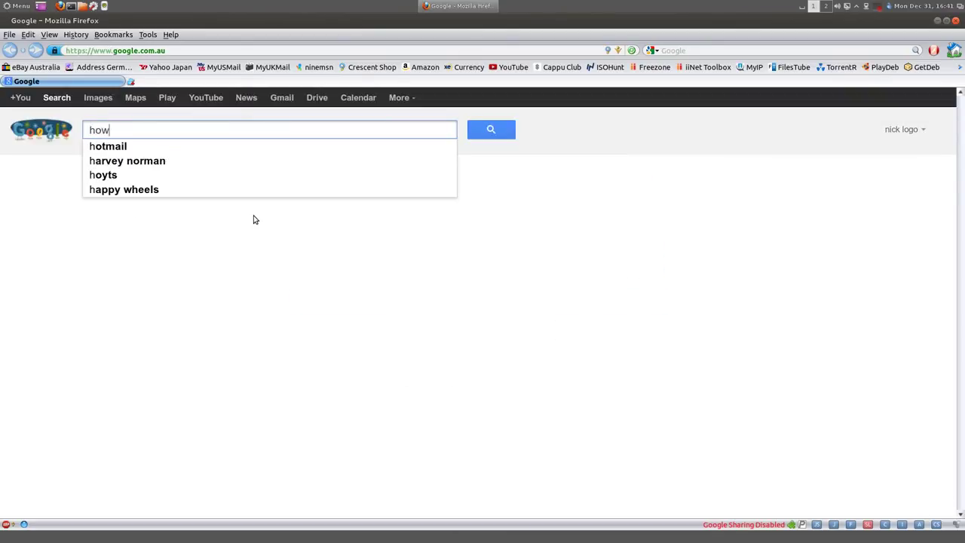
pyautogui.write(' to install wine 1.5')
pyautogui.press('Return')
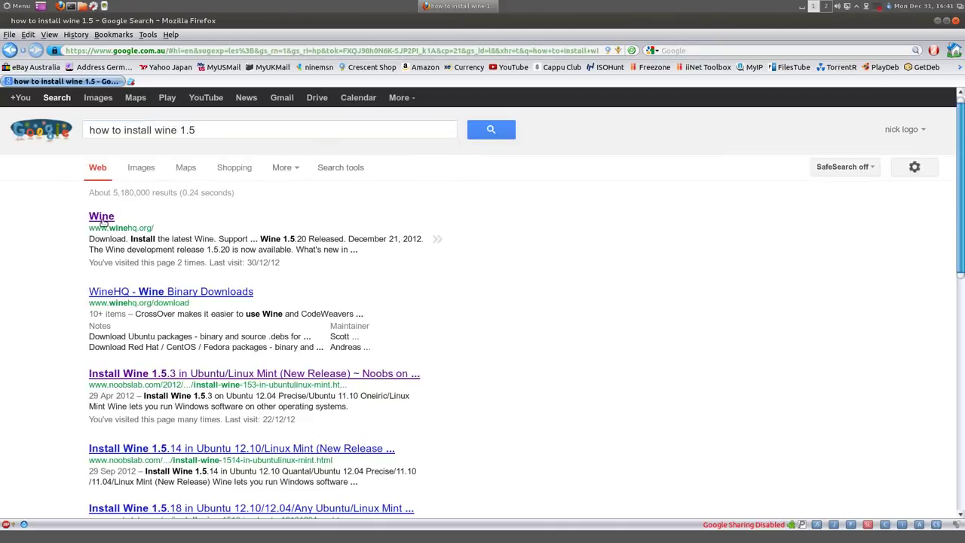
pyautogui.click(104, 217)
pyautogui.click(10, 50)
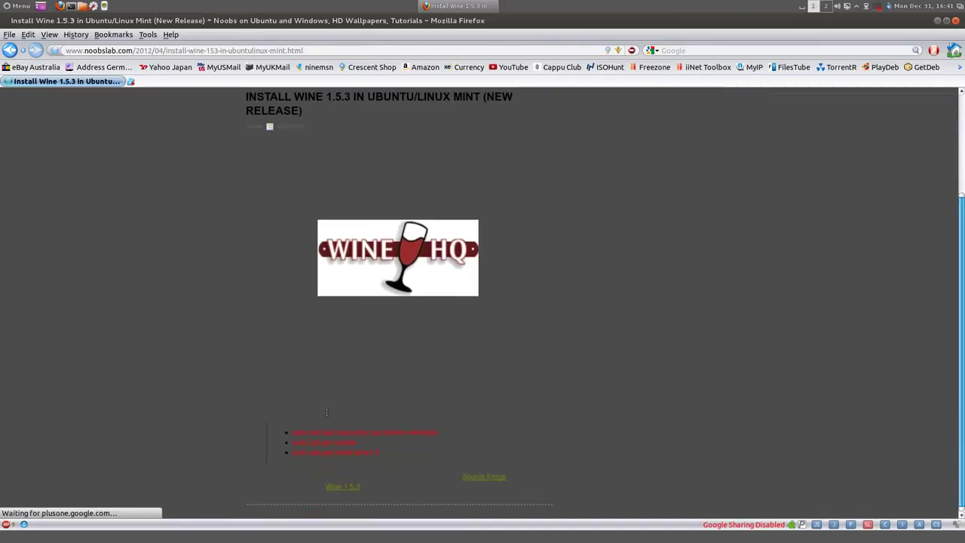
# Highlight the Wine 1.5.18 PPA install commands in the Noobslab article.
pyautogui.moveTo(292, 443); pyautogui.dragTo(458, 439)
pyautogui.click(461, 442)
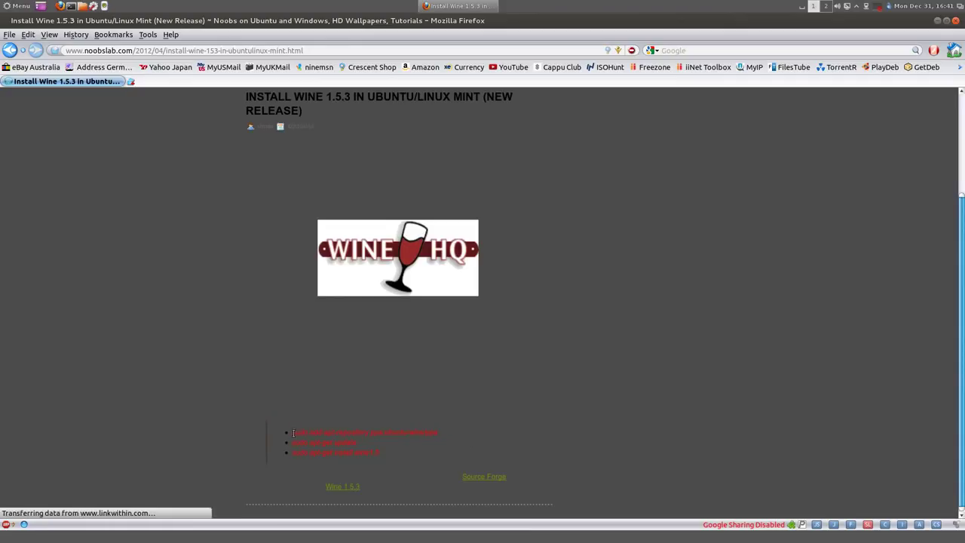
pyautogui.moveTo(294, 433); pyautogui.dragTo(483, 433)
pyautogui.click(482, 433)
# Go back from the Noobslab article and scroll through the Google page.
pyautogui.click(10, 50)
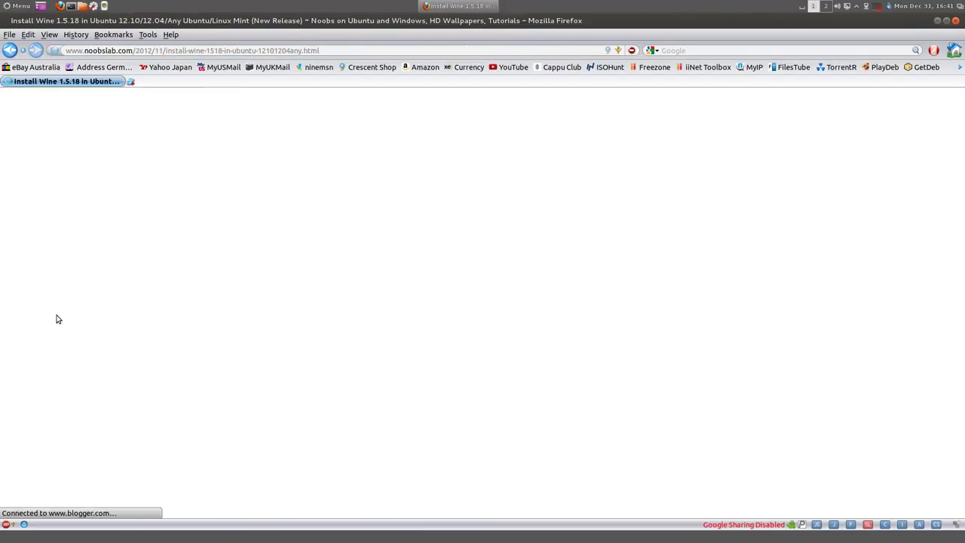
pyautogui.scroll(-1, 57, 314)
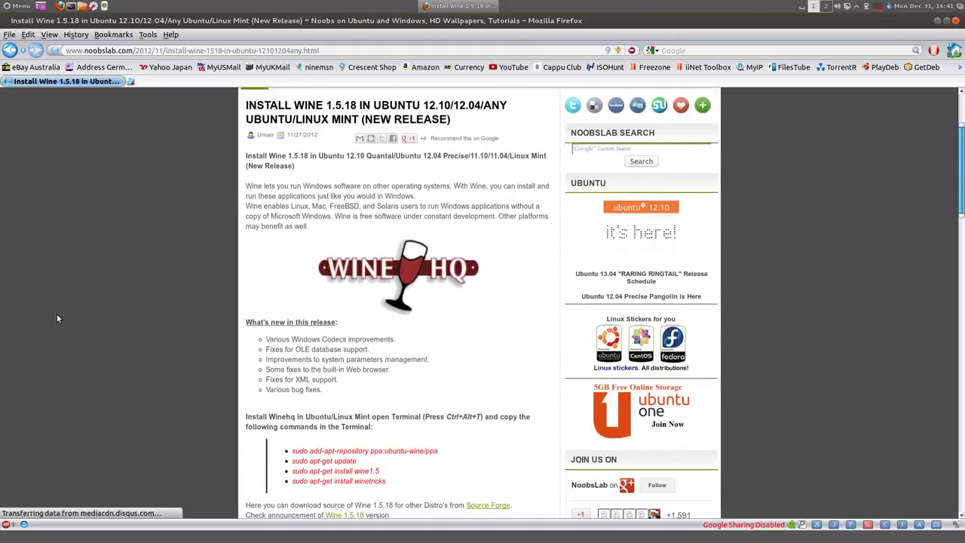
pyautogui.scroll(-3, 58, 317)
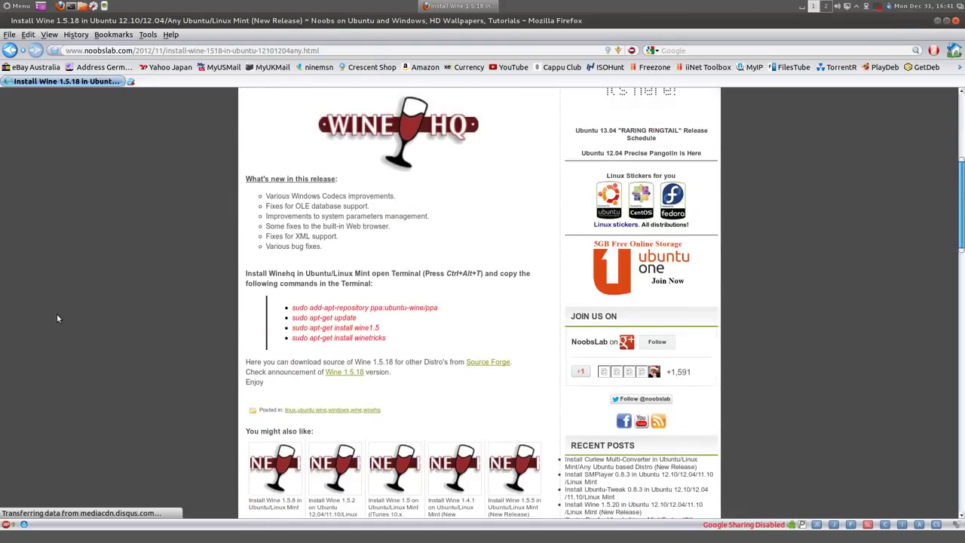
pyautogui.scroll(4, 57, 318)
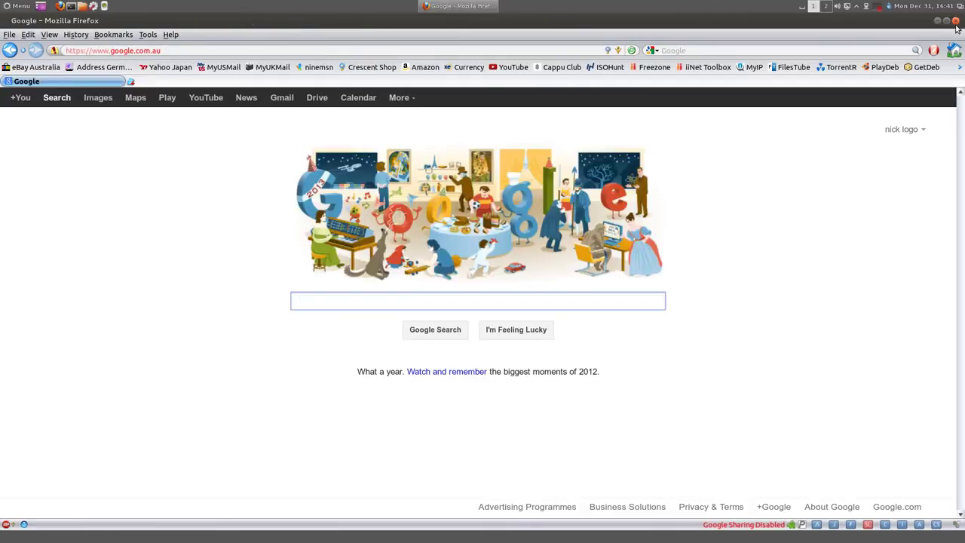
# Close Firefox, briefly open and close the Games folder, then open the Kazam tray menu.
pyautogui.click(956, 20)
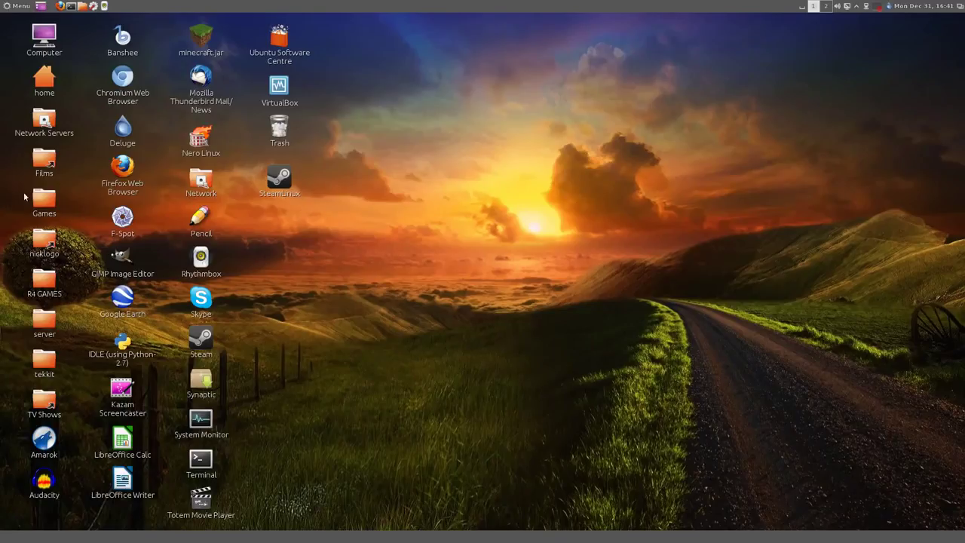
pyautogui.doubleClick(42, 201)
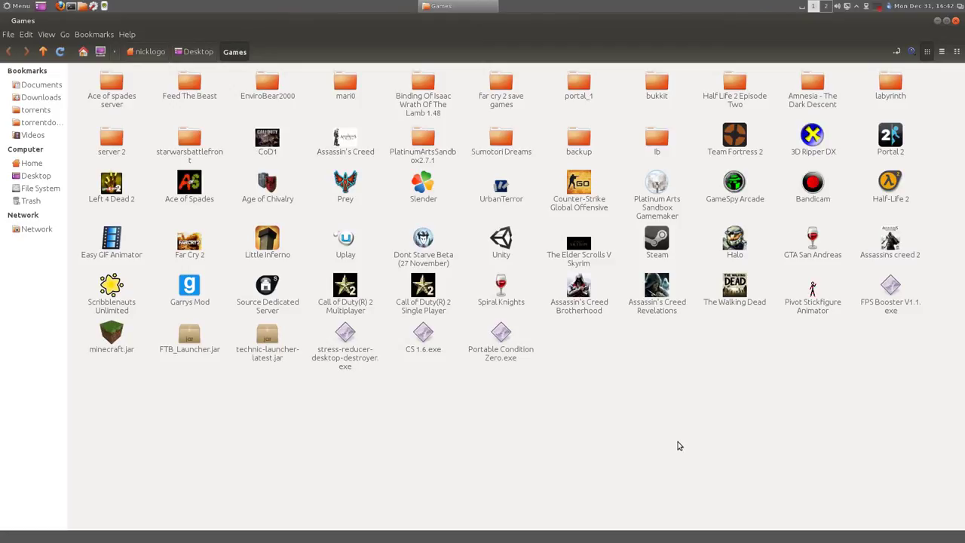
pyautogui.click(956, 22)
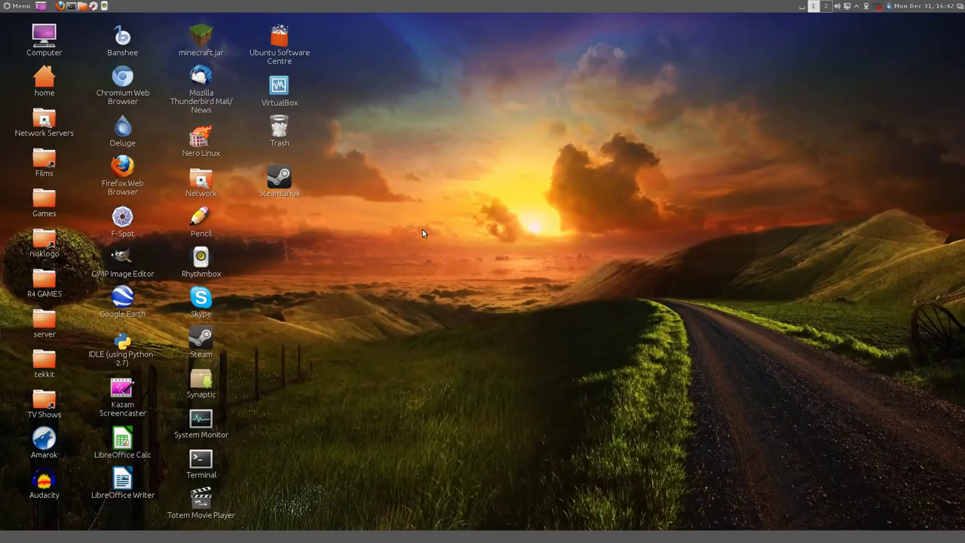
pyautogui.click(876, 6)
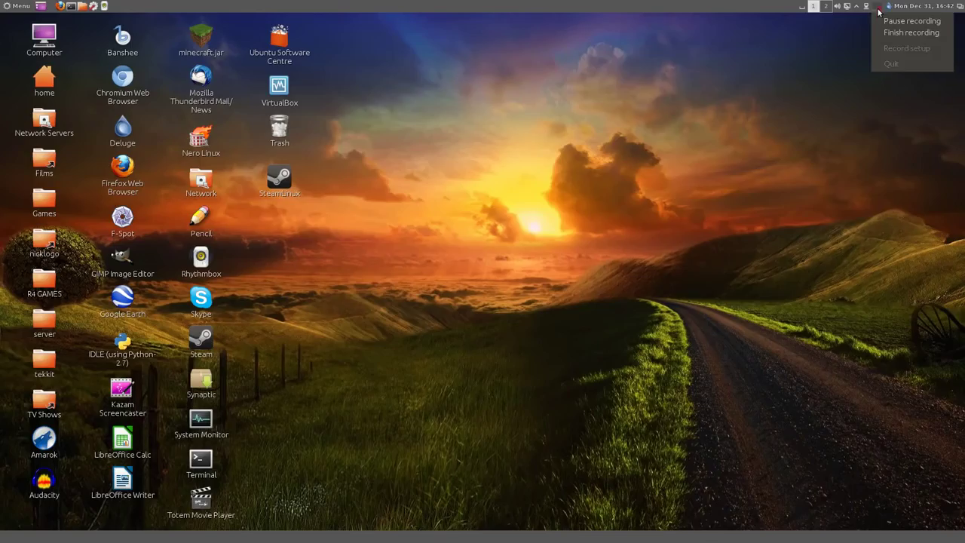